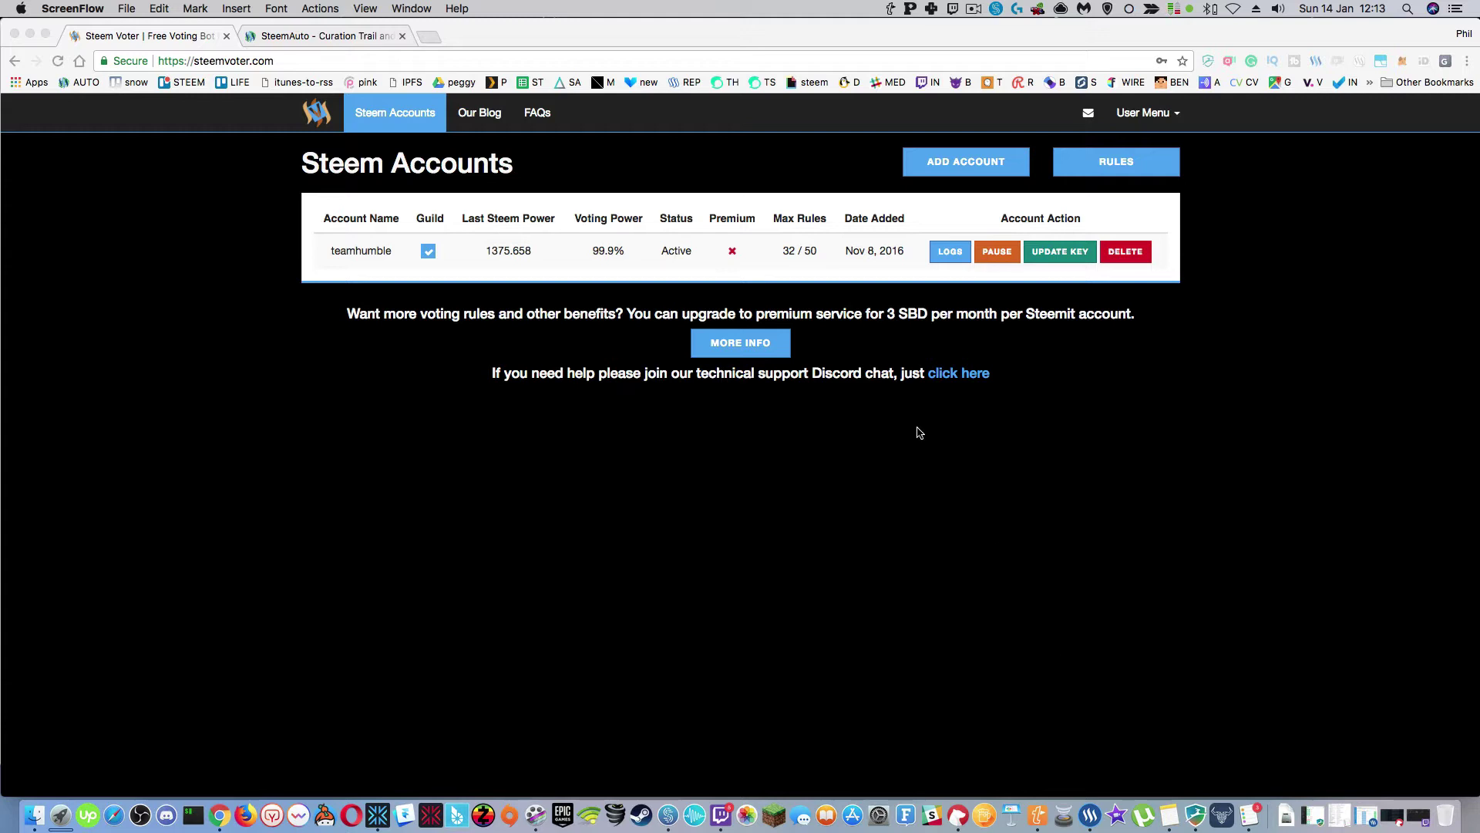
Compare the SteemAuto home page with Steem Voter, ending on the Steem Voter accounts page
left_click(338, 35)
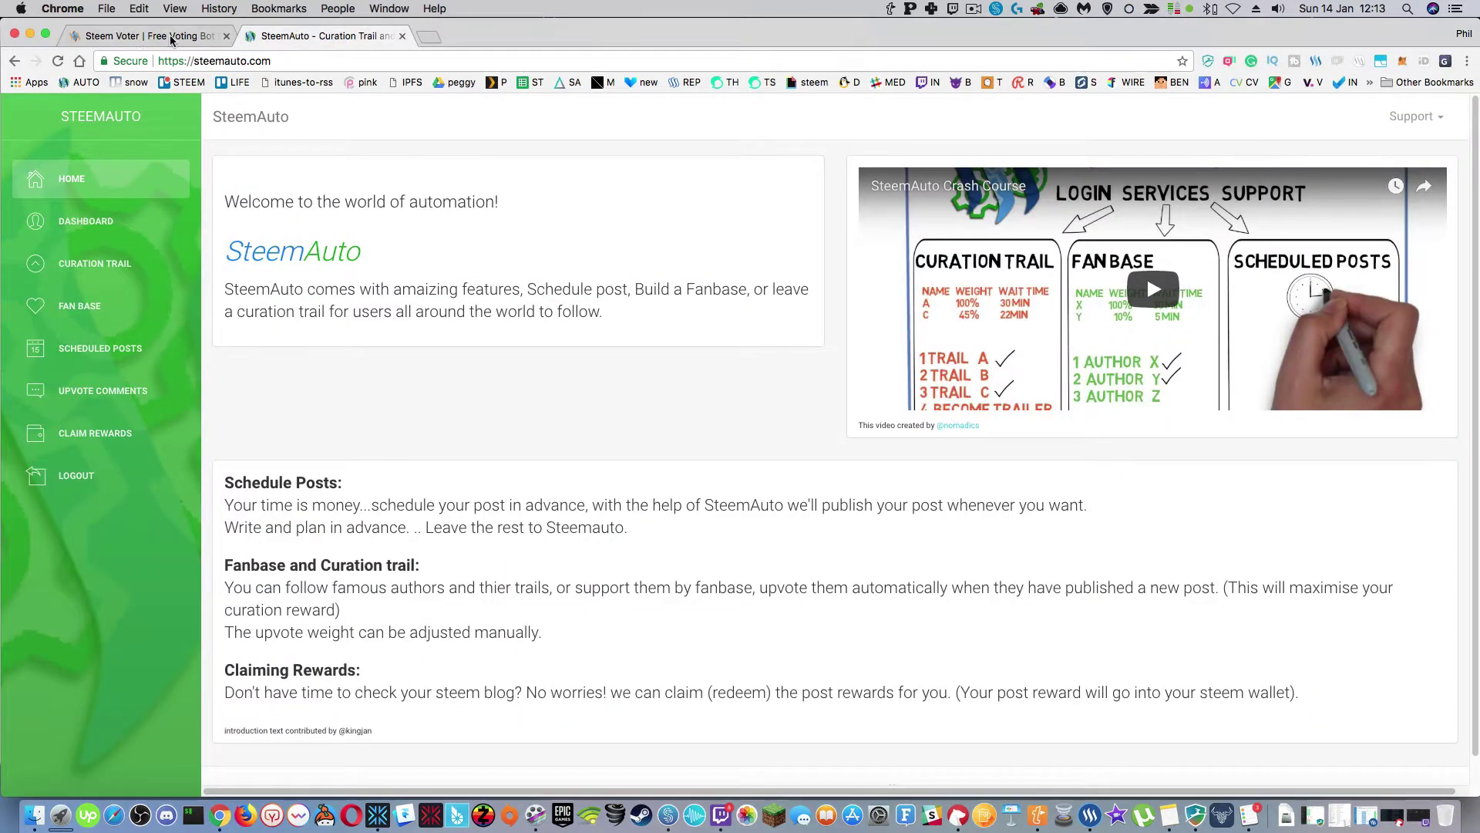
left_click(145, 36)
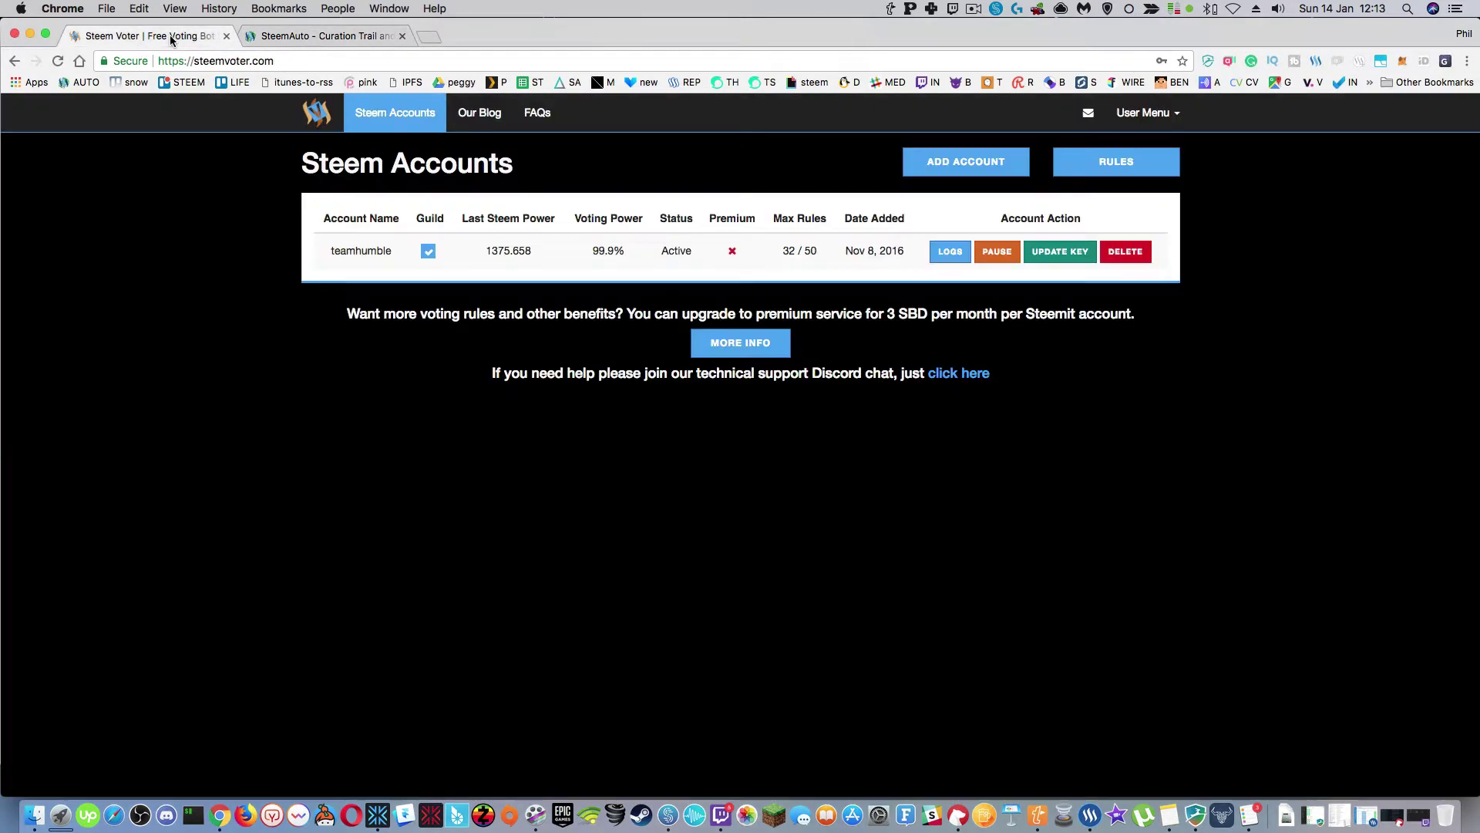
left_click(323, 37)
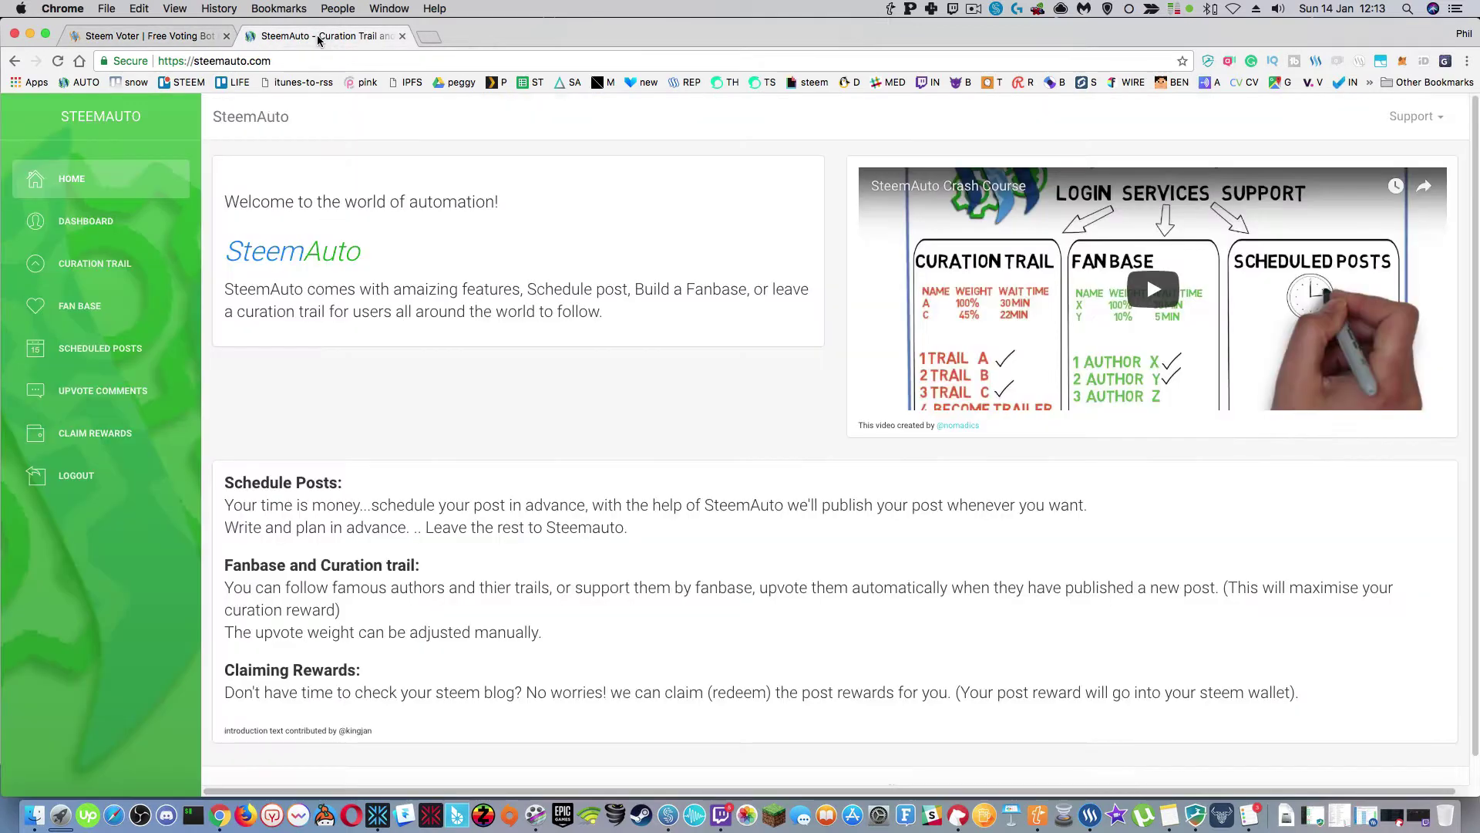
left_click(185, 39)
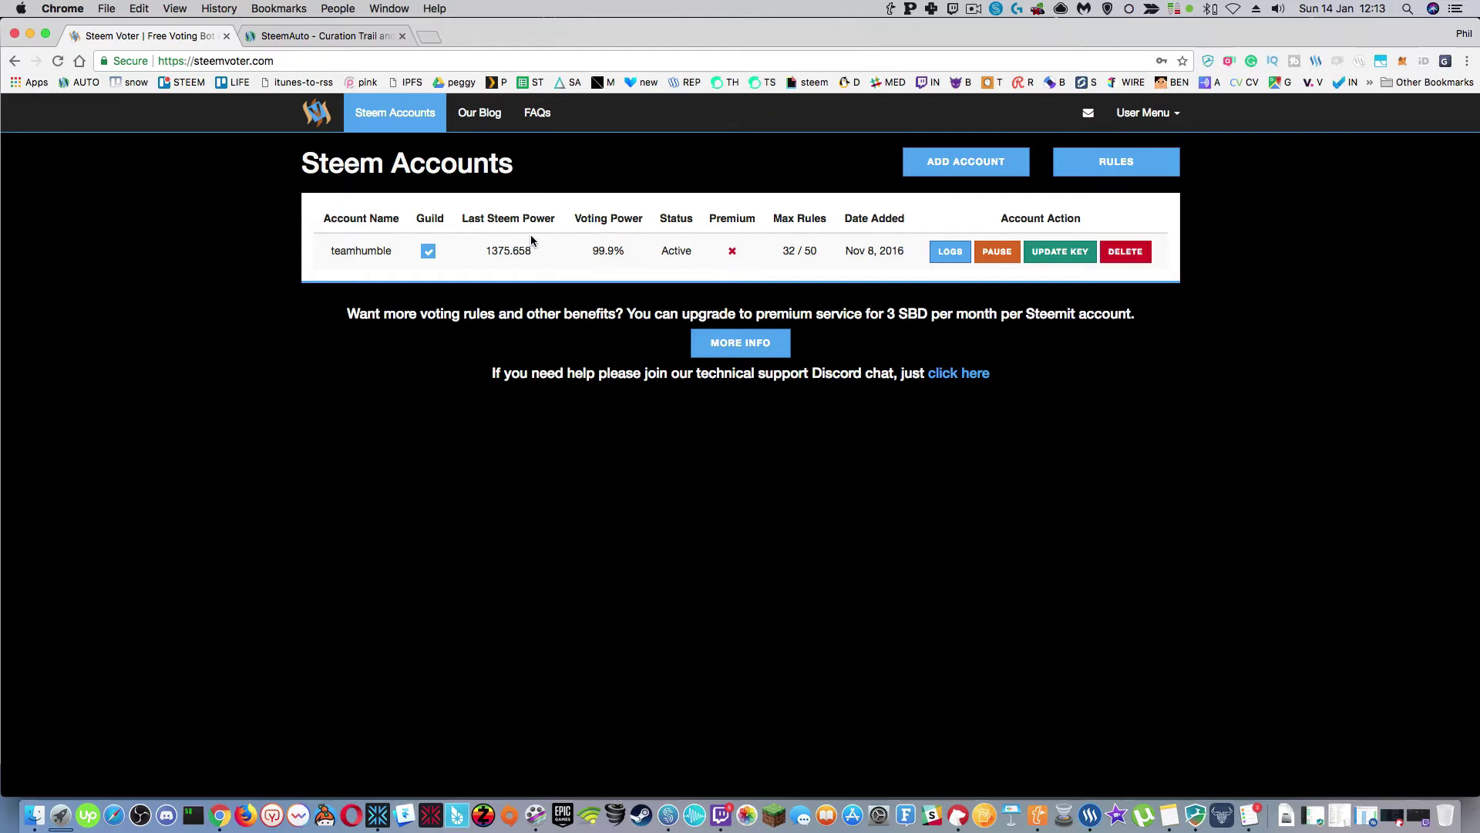
Open the Voting Rules For All Accounts list and view rule pages 1 through 4
left_click(1118, 169)
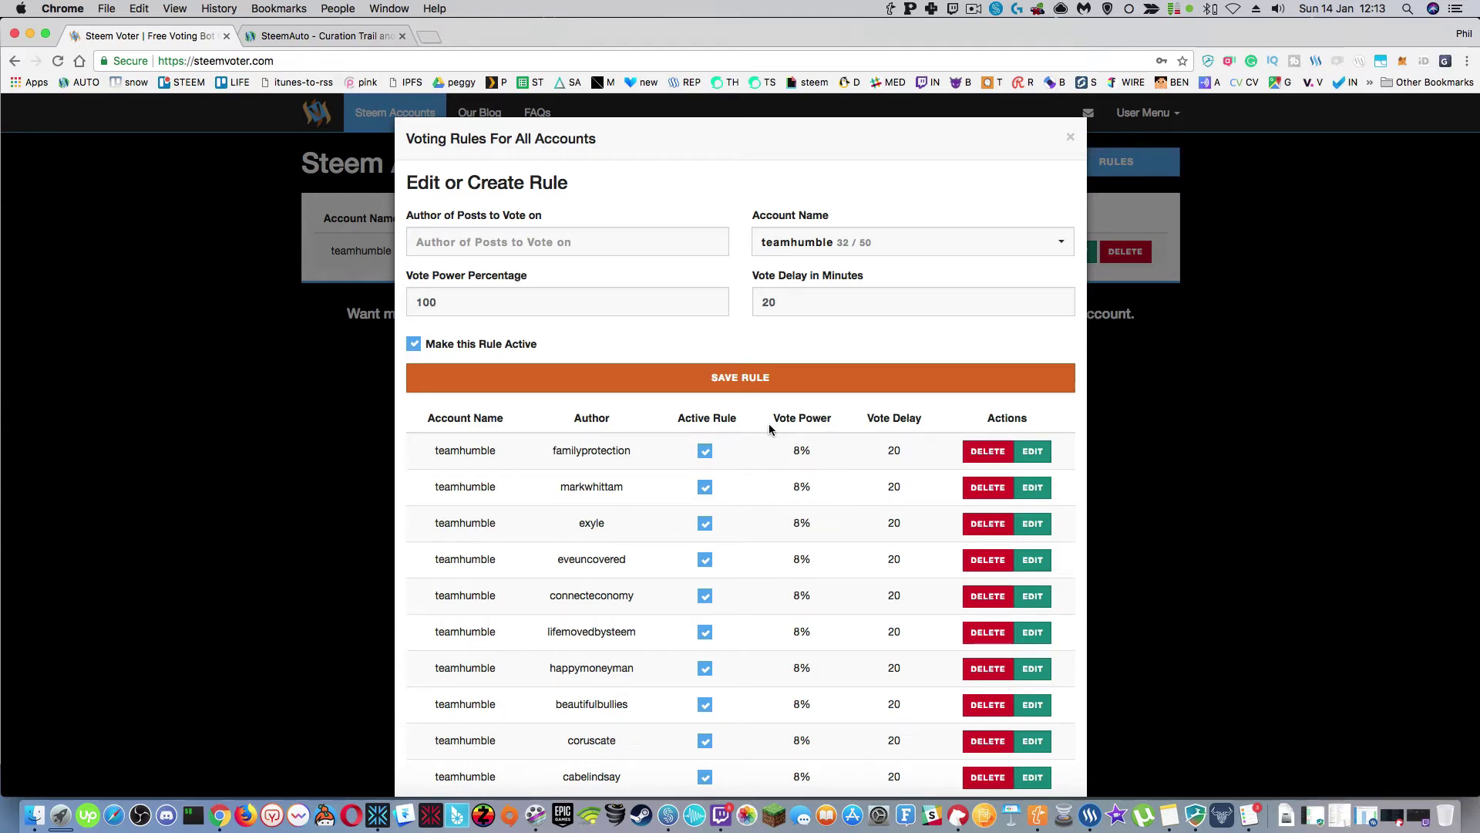
scroll(763, 463, "down", 3)
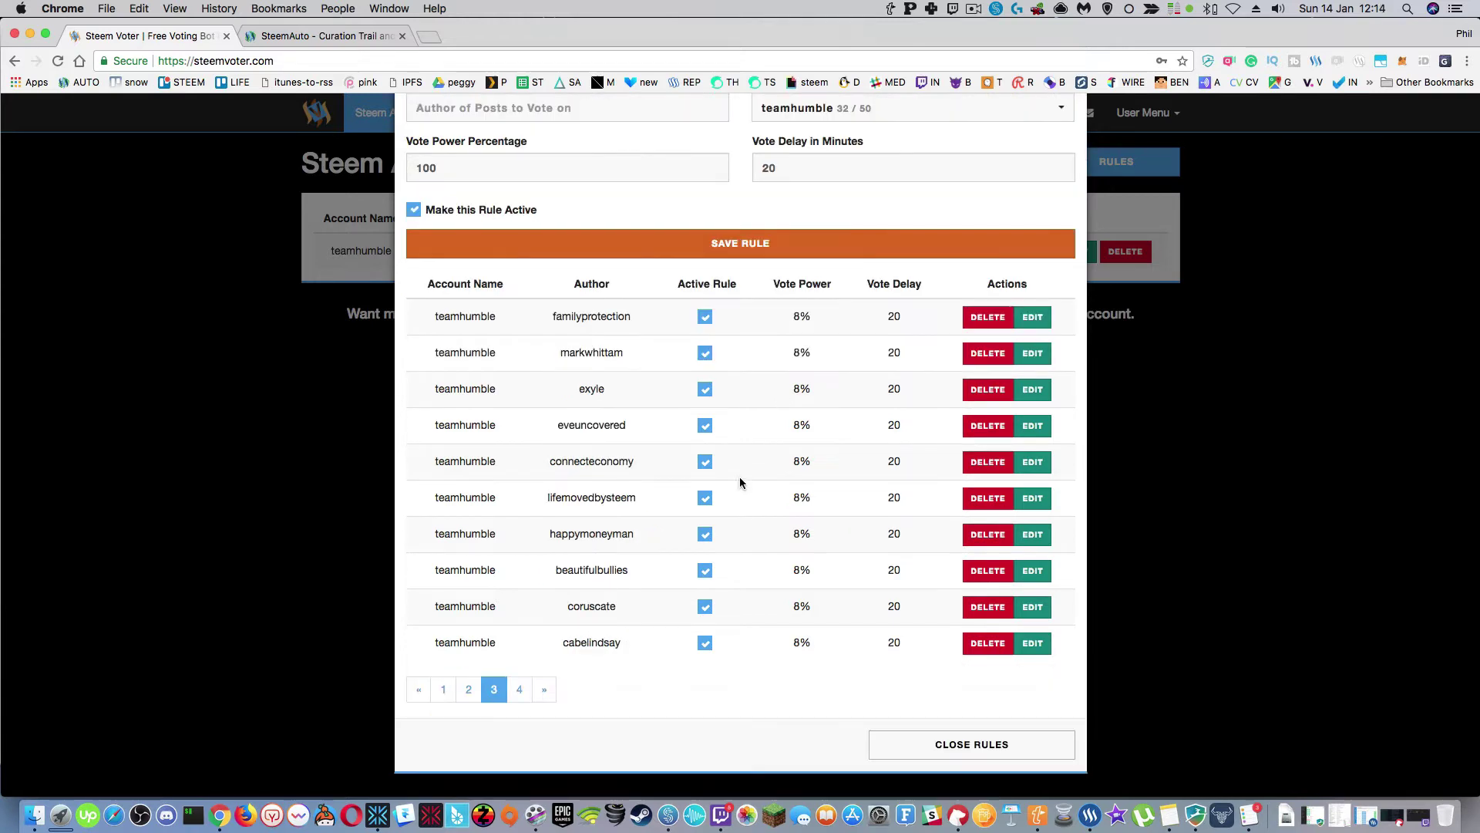
left_click(444, 690)
left_click(469, 689)
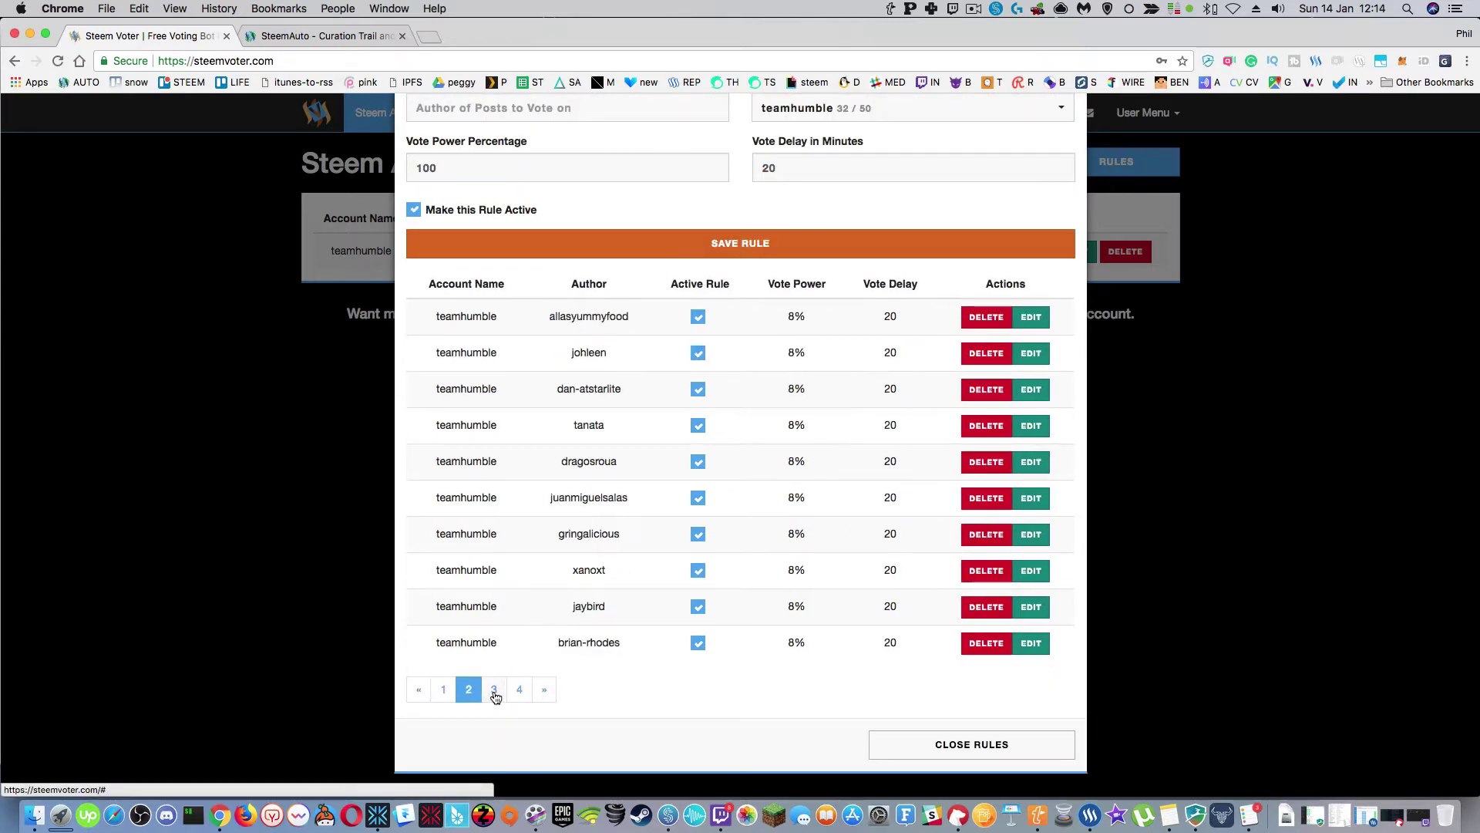
left_click(495, 690)
left_click(520, 689)
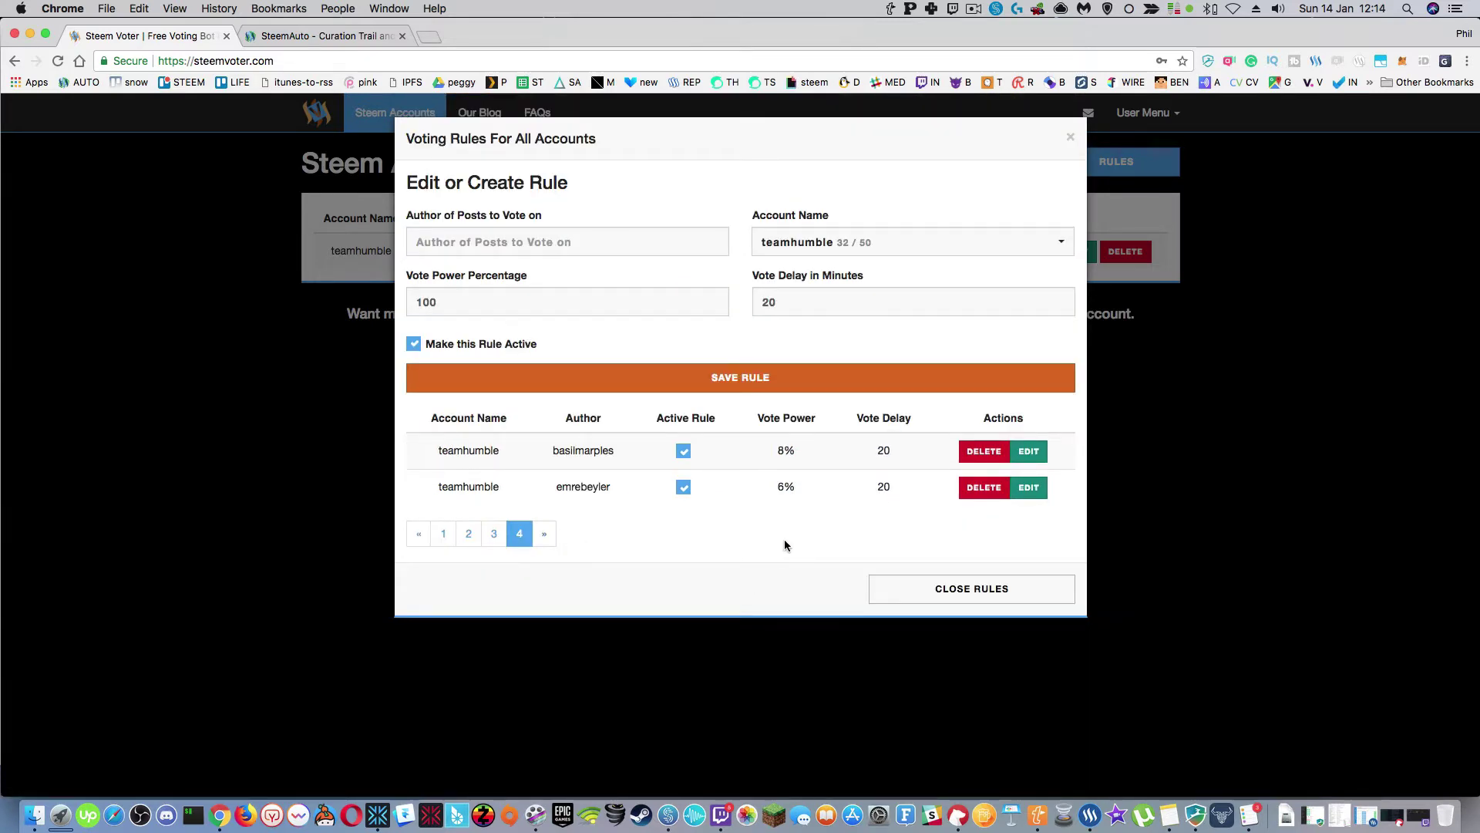
Return to rules page 1 and view pages 2–4 again, ending on the two-rule final page
left_click(444, 534)
scroll(615, 577, "down", 3)
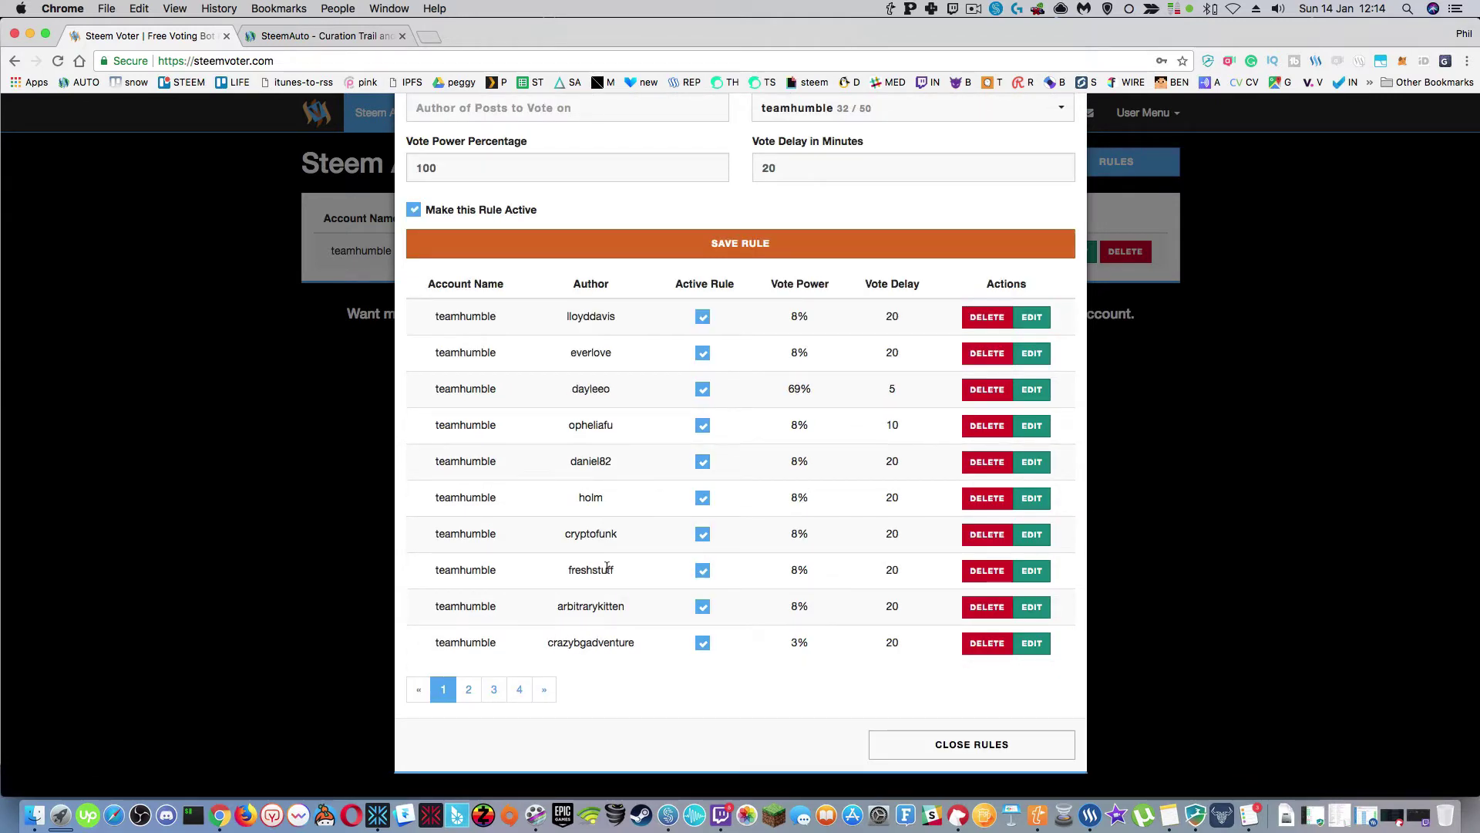
left_click(471, 693)
left_click(494, 689)
left_click(519, 689)
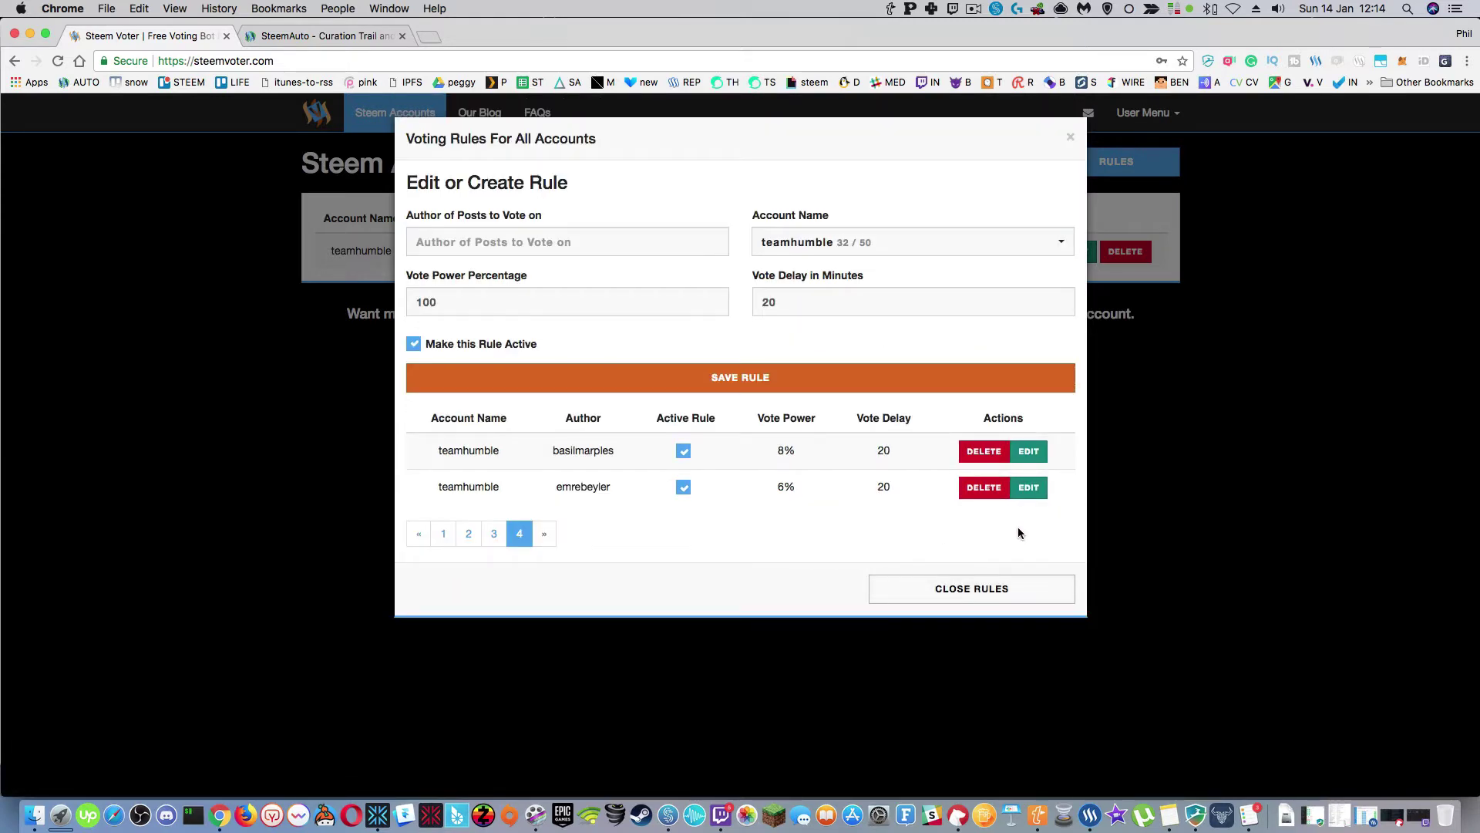
left_click(987, 590)
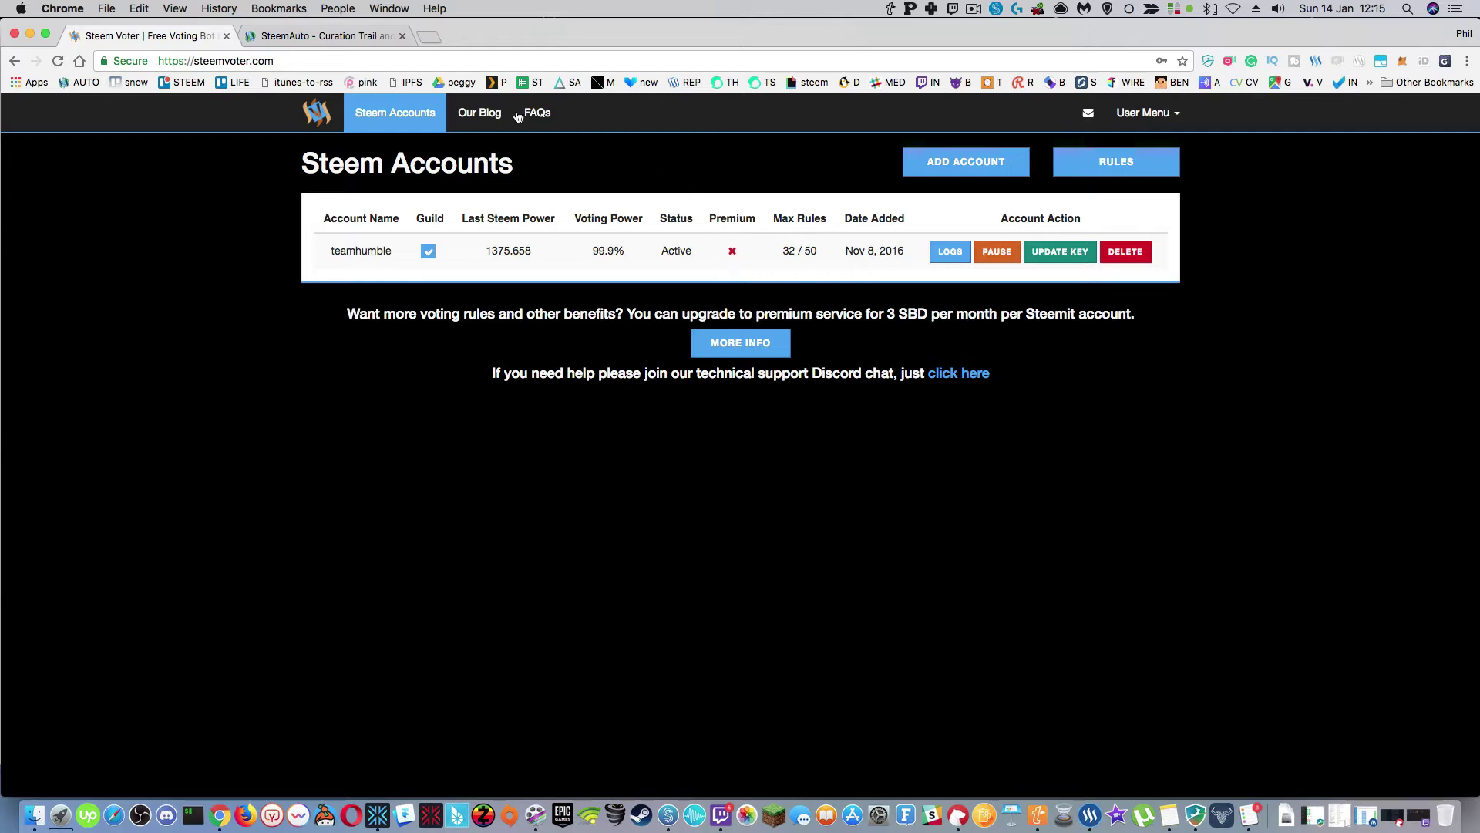
Show the SteemAuto home page with its welcome text, crash course video and feature descriptions
left_click(363, 41)
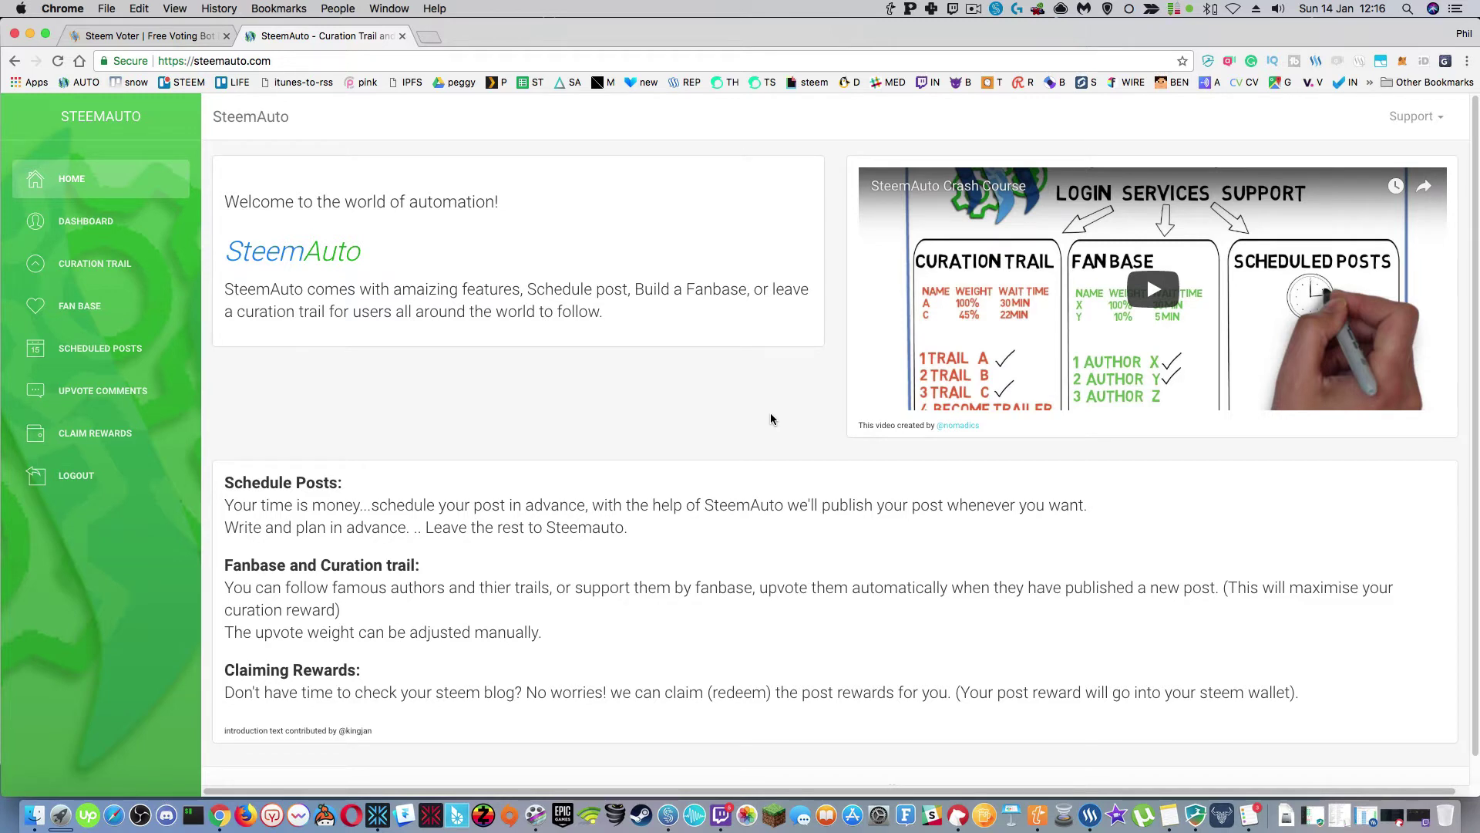
left_click(193, 36)
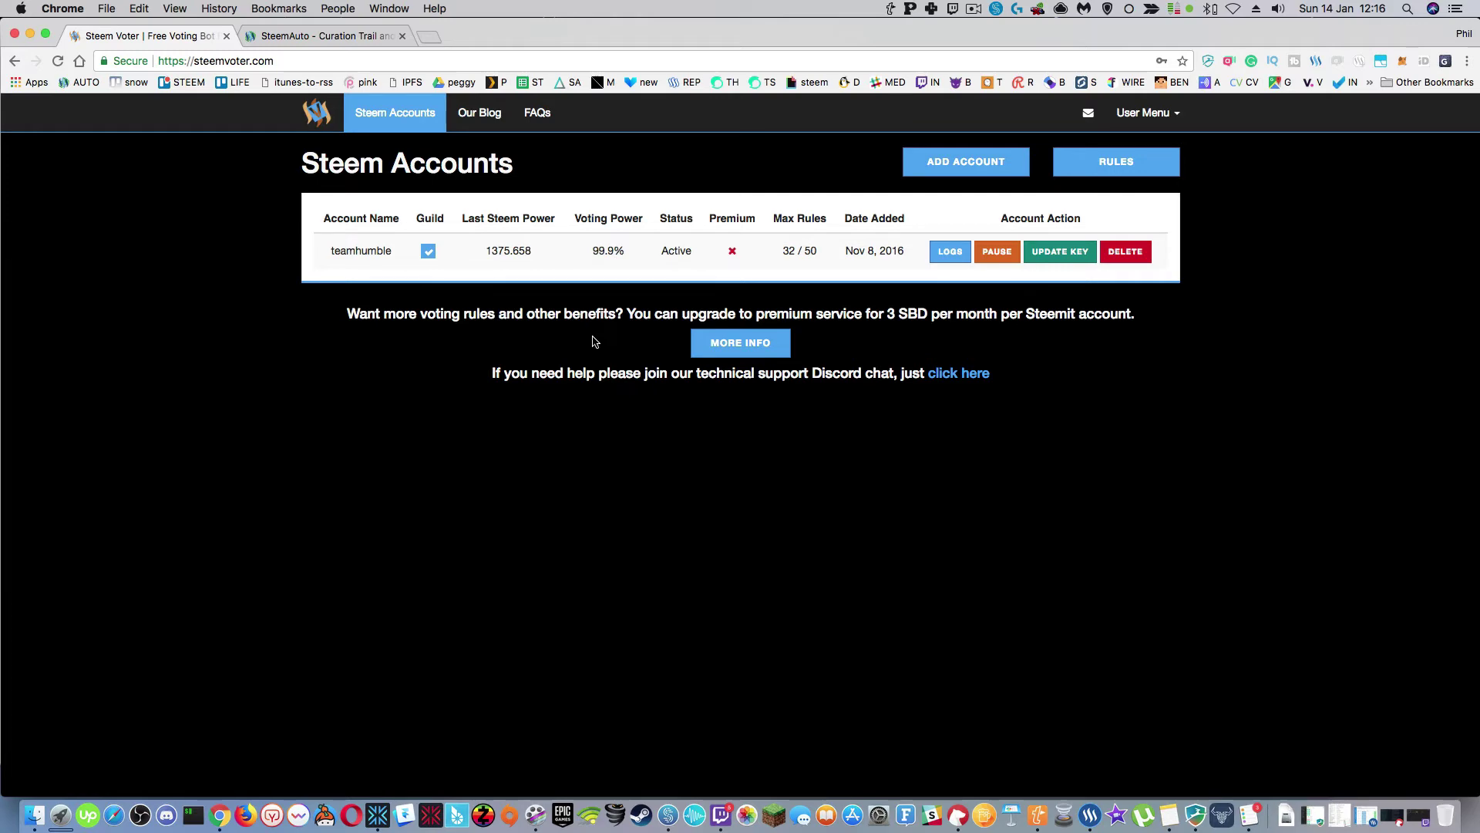
left_click(293, 36)
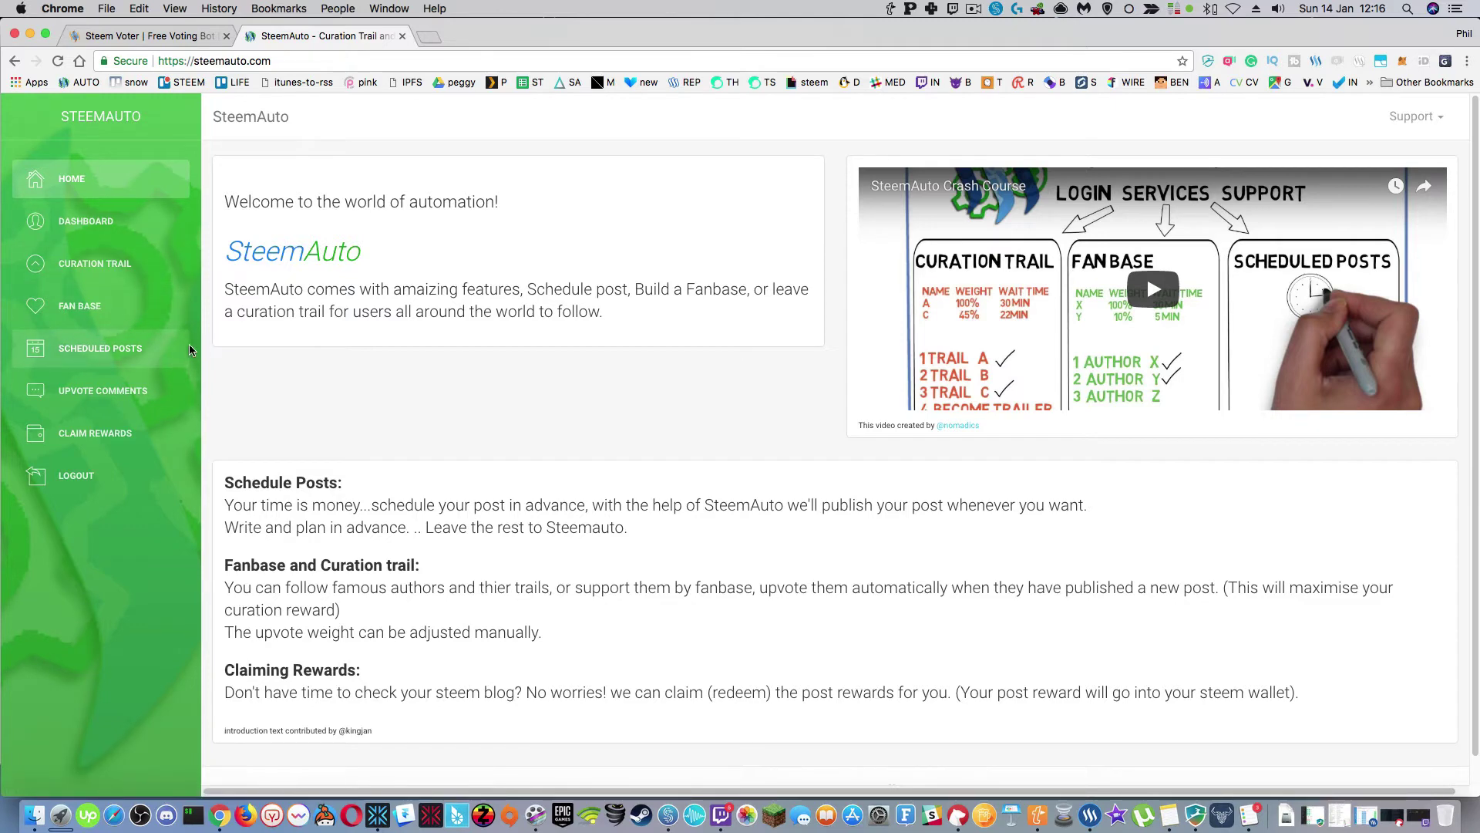
Scroll through SteemAuto's Fan Base followed-authors table, then return to the Steem Voter tab
left_click(163, 333)
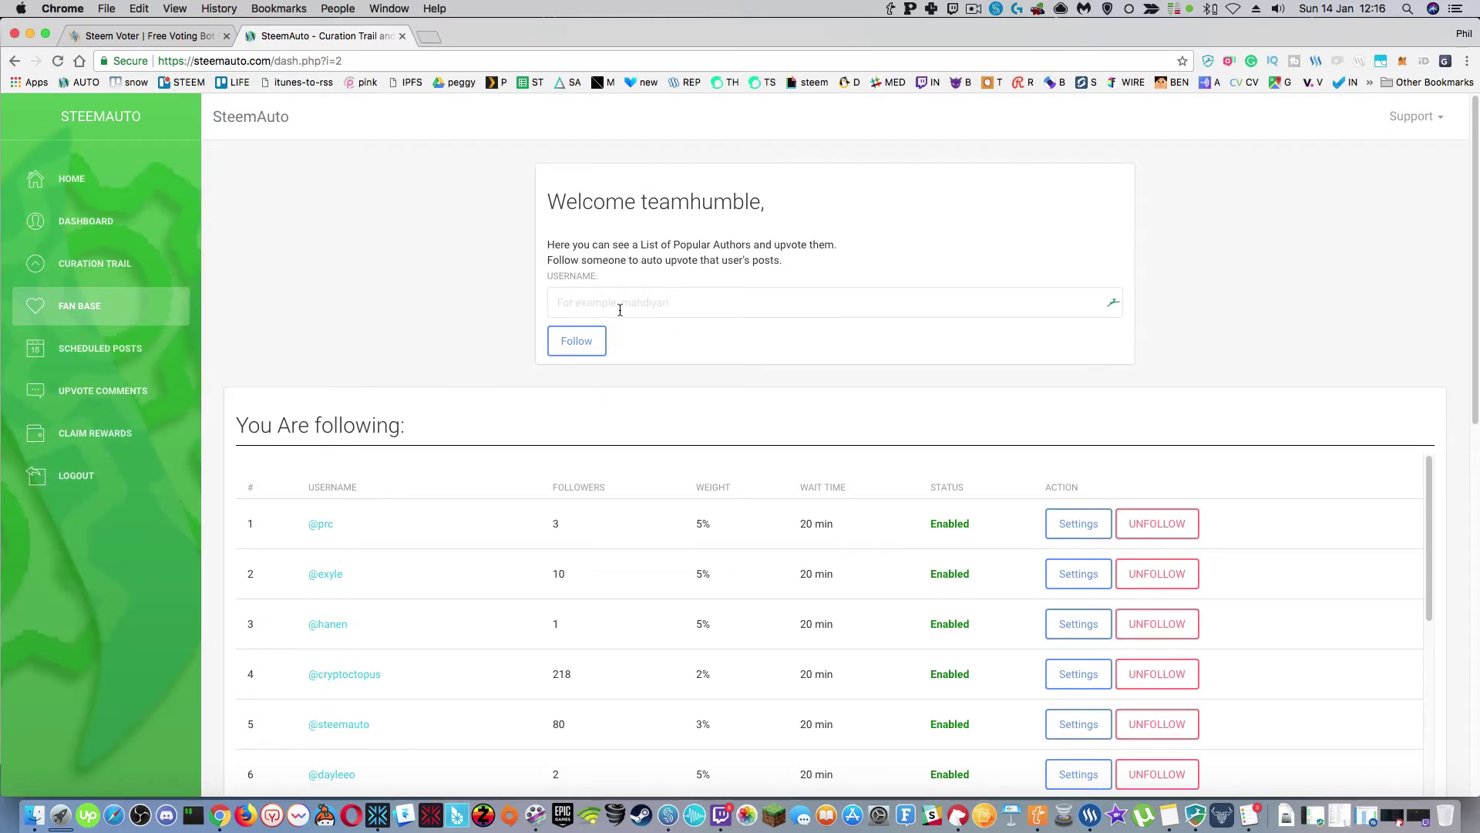
scroll(691, 406, "down", 2)
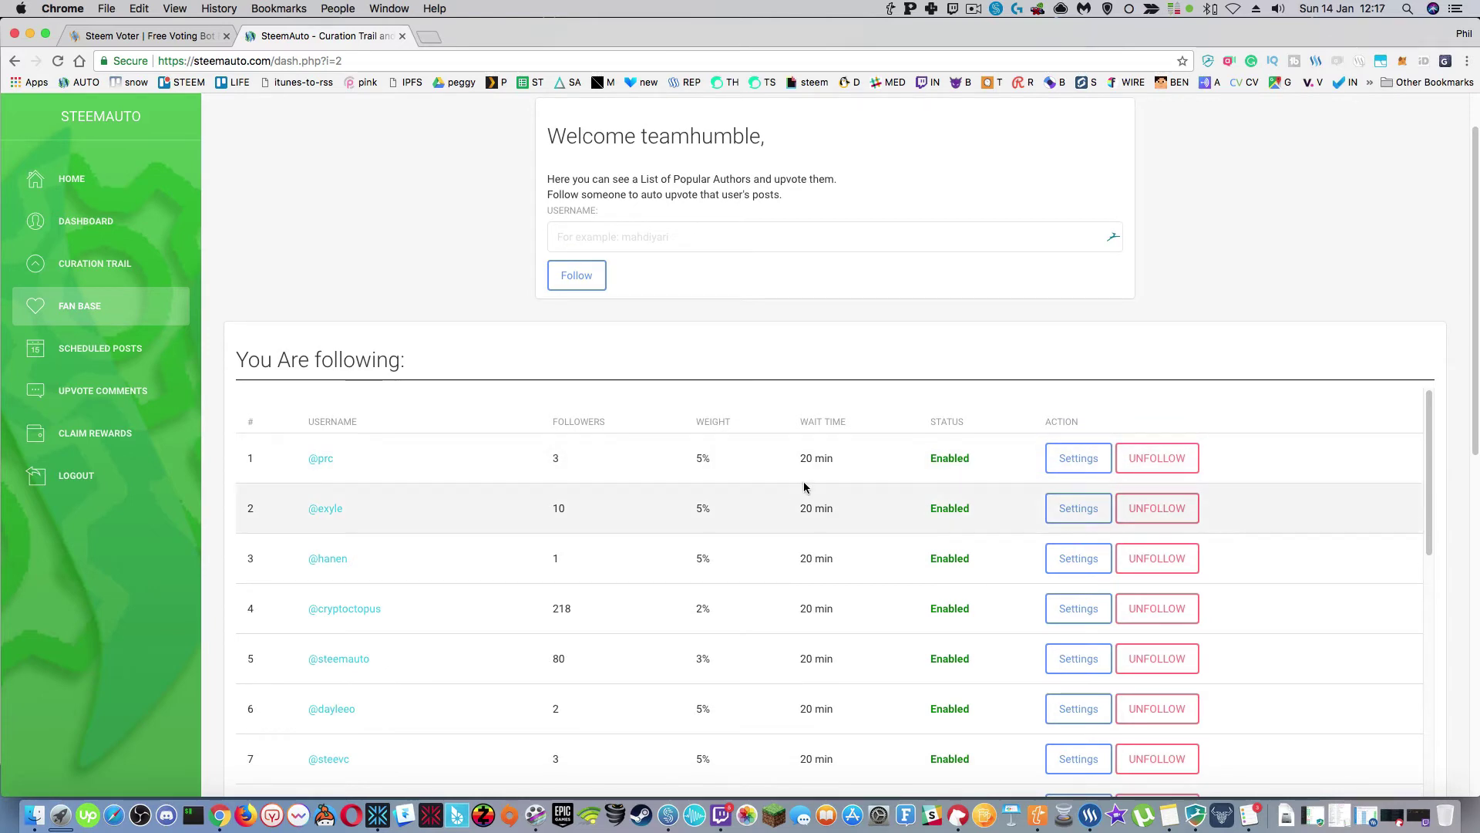
scroll(721, 494, "down", 2)
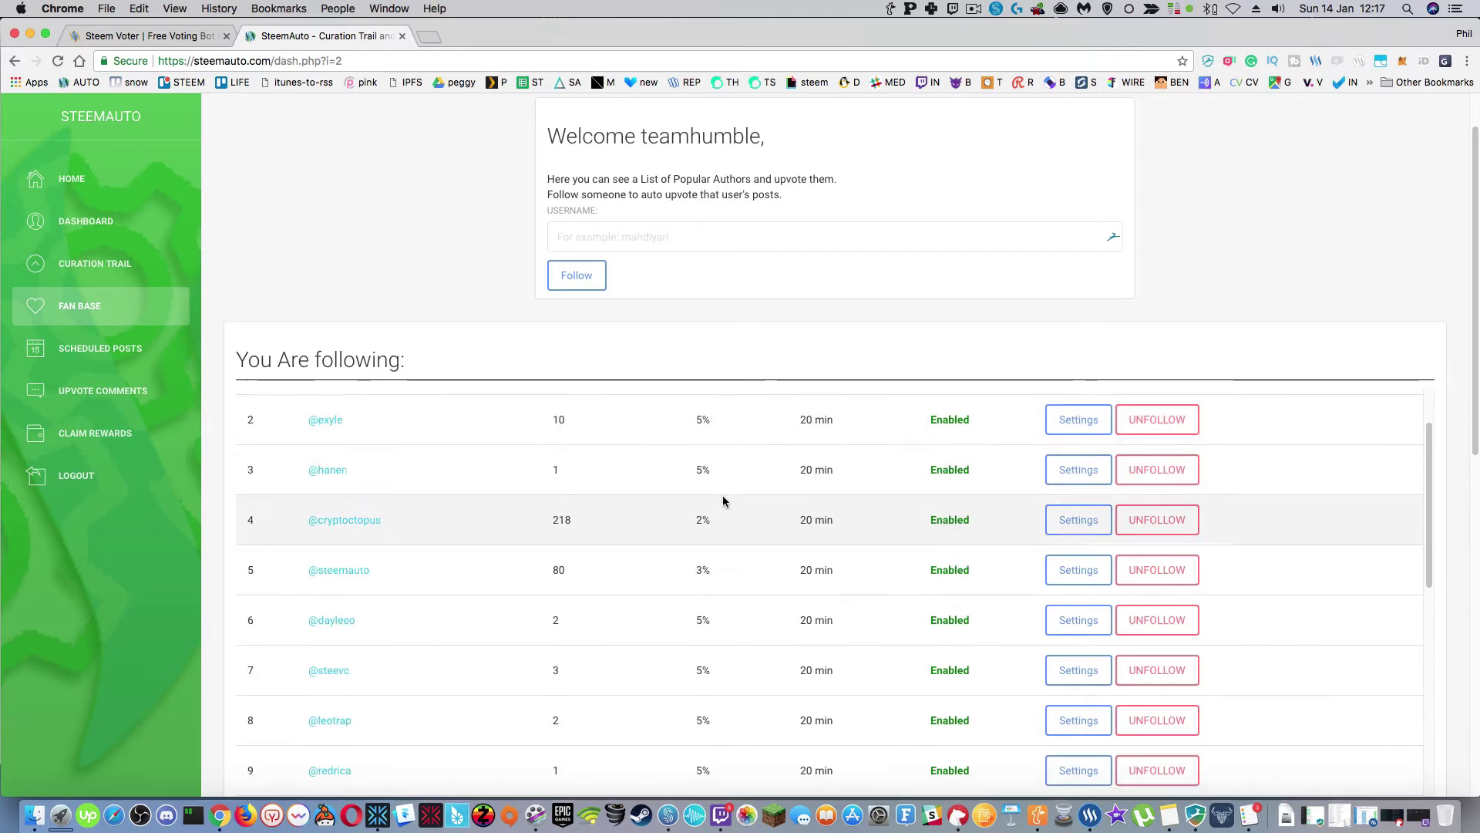
scroll(747, 513, "down", 3)
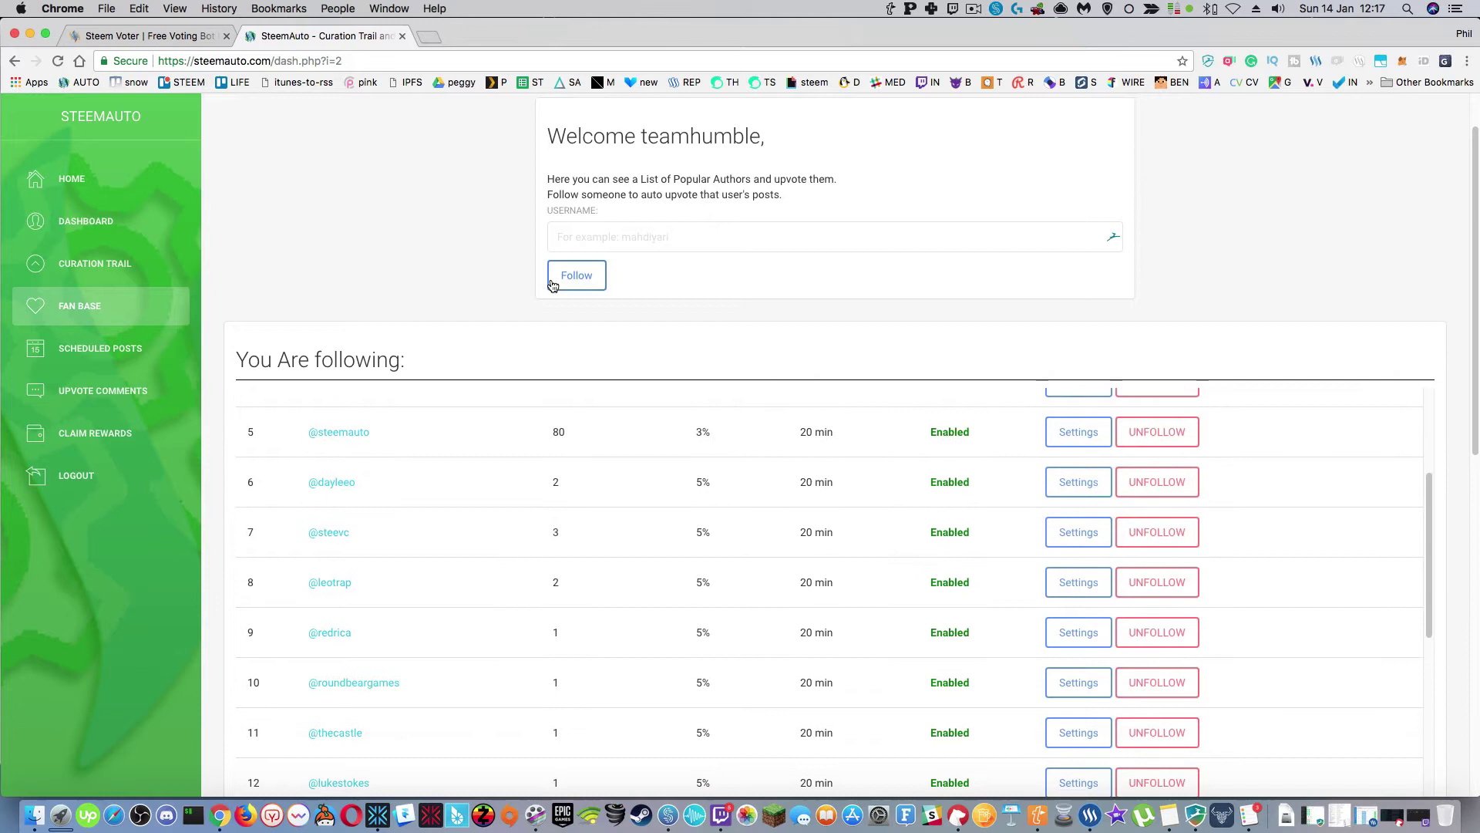
key("ctrl+shift+Tab")
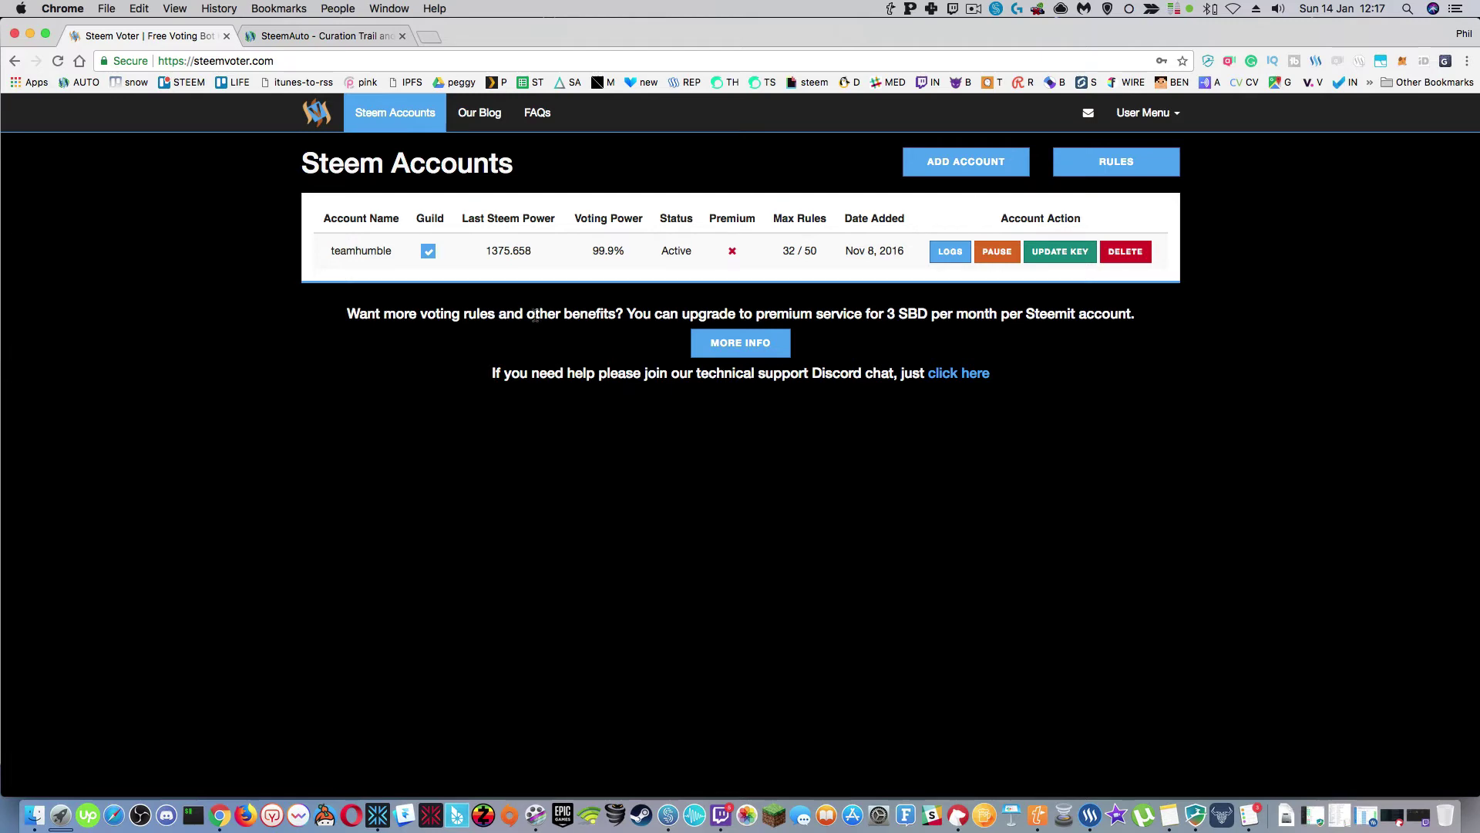
Open Steem Voter's voting rules list, scroll to its pagination, then return to SteemAuto's Fan Base
left_click(1104, 181)
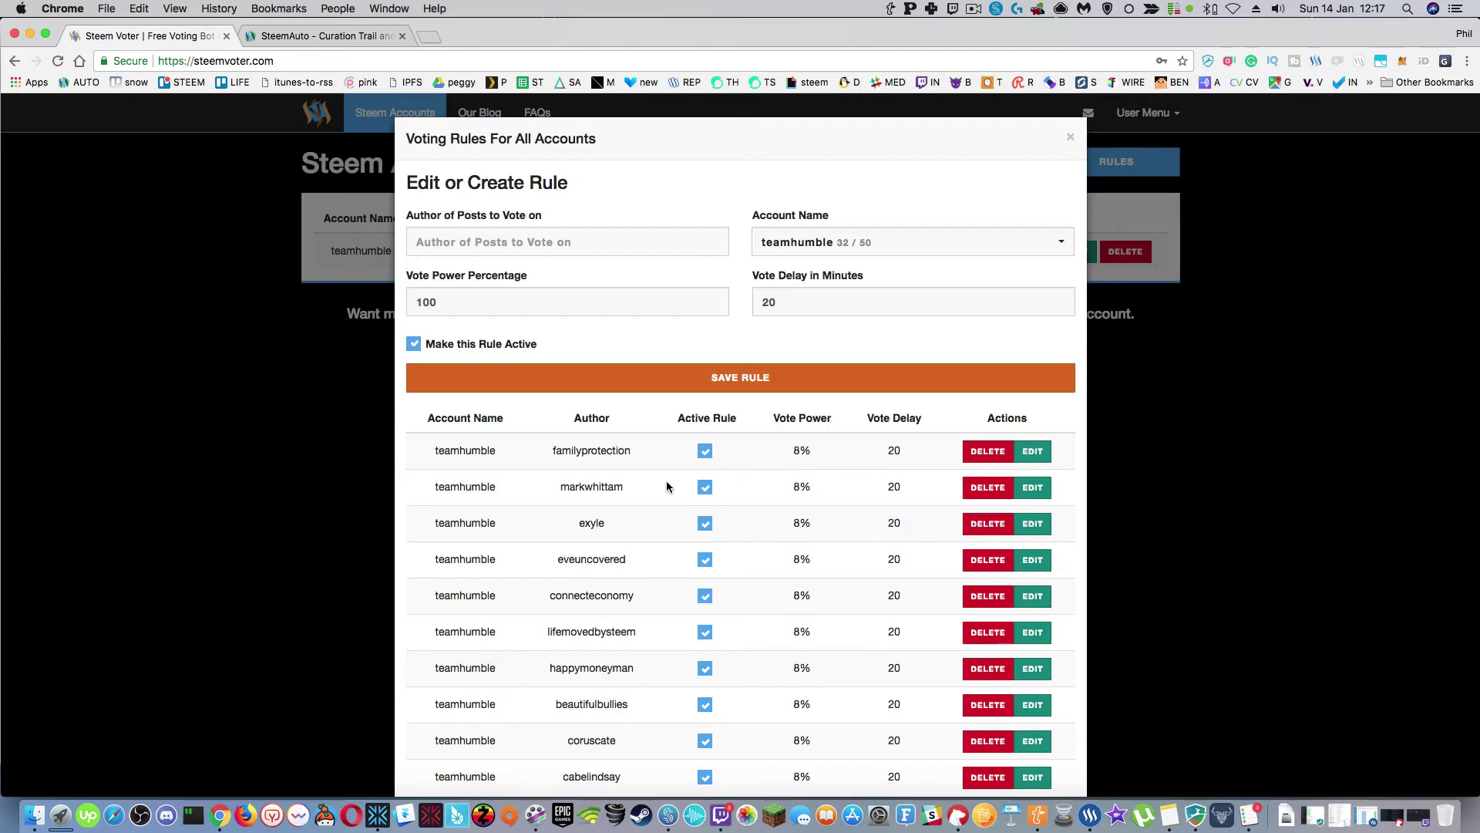
scroll(732, 493, "down", 2)
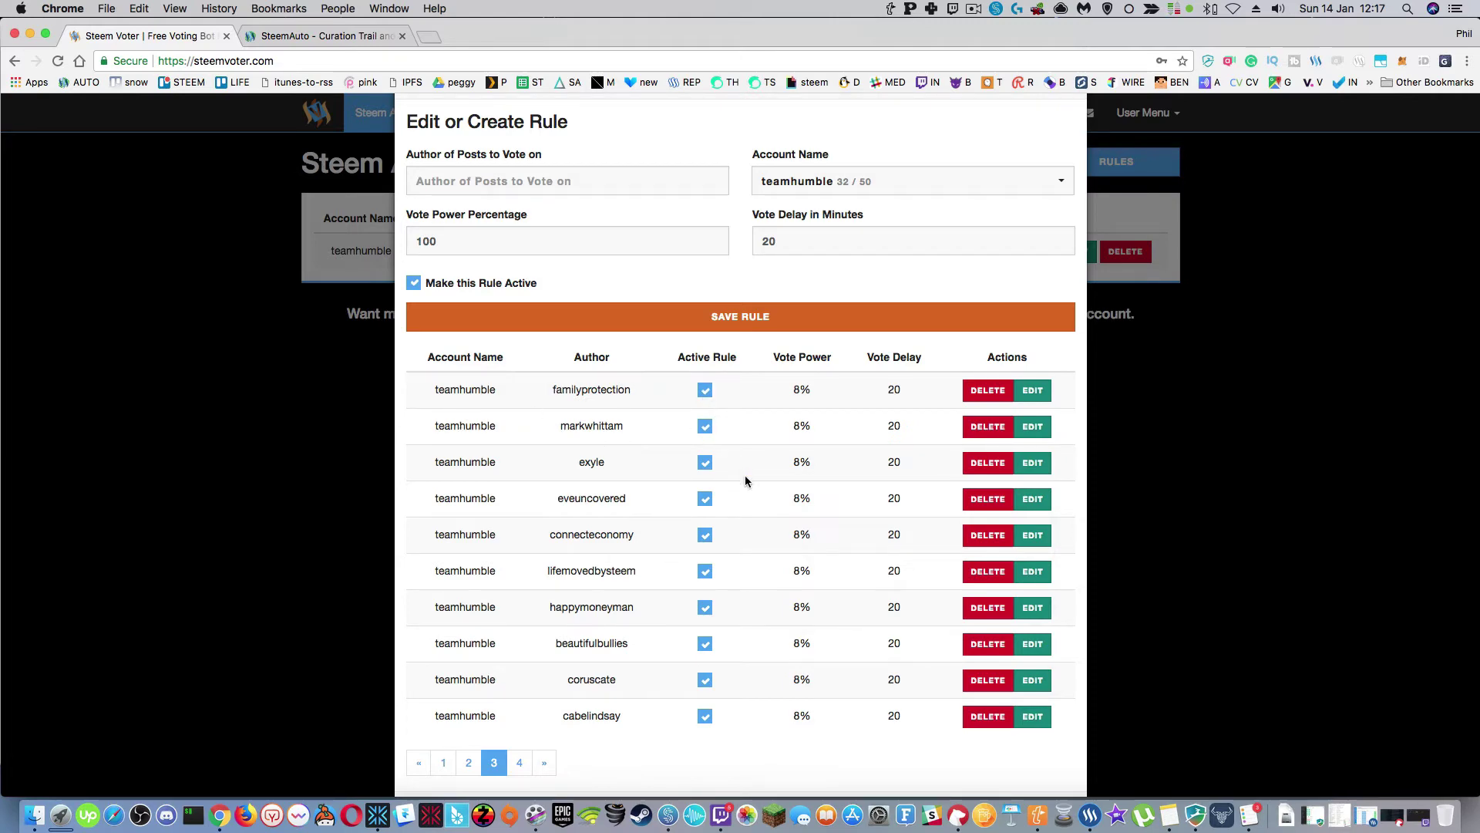
left_click(324, 35)
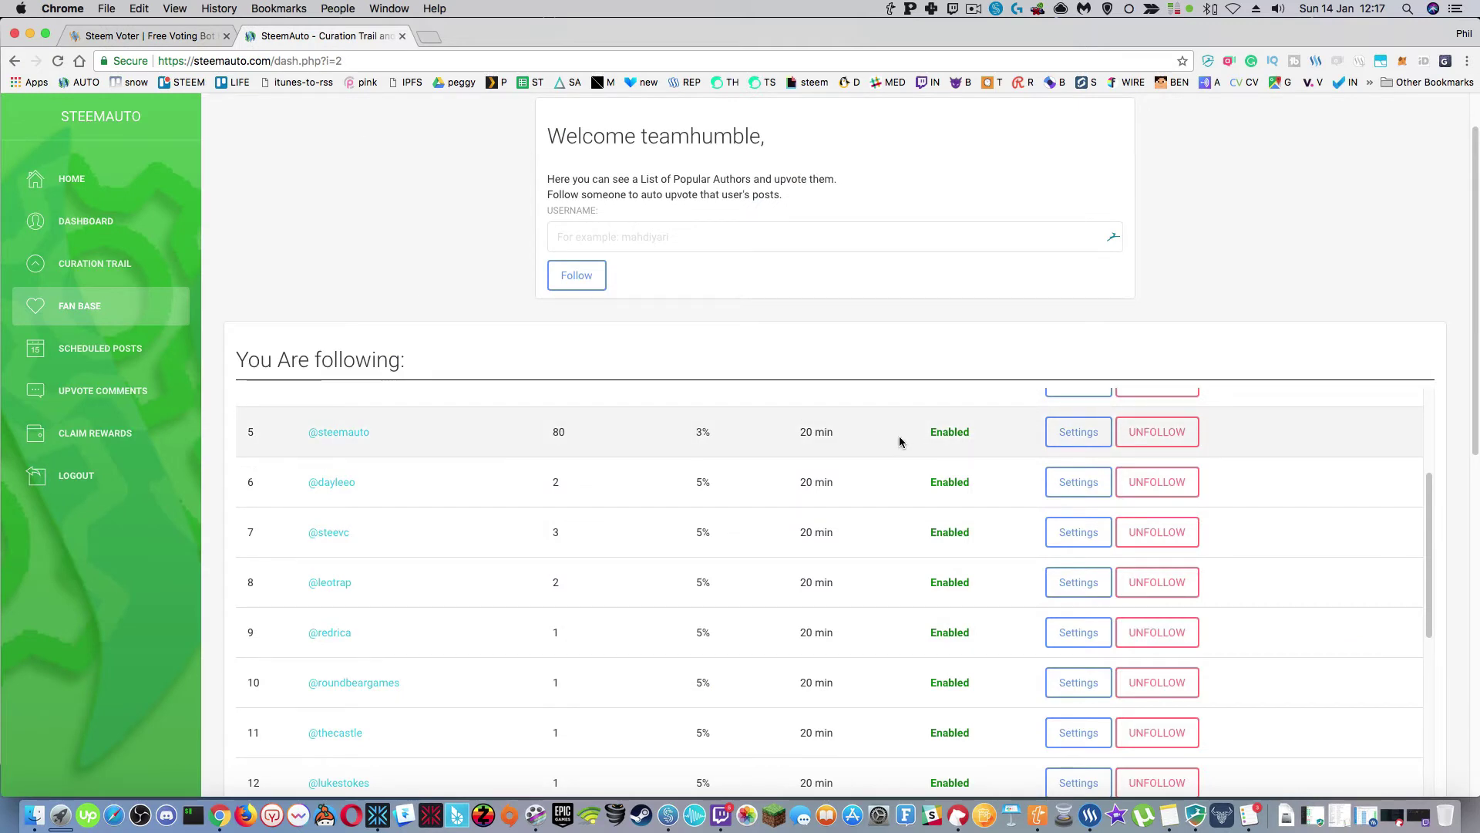
Scroll the Fan Base page down to the Top Fans ranking below the 24 followed authors
scroll(899, 439, "down", 2)
scroll(899, 446, "down", 1)
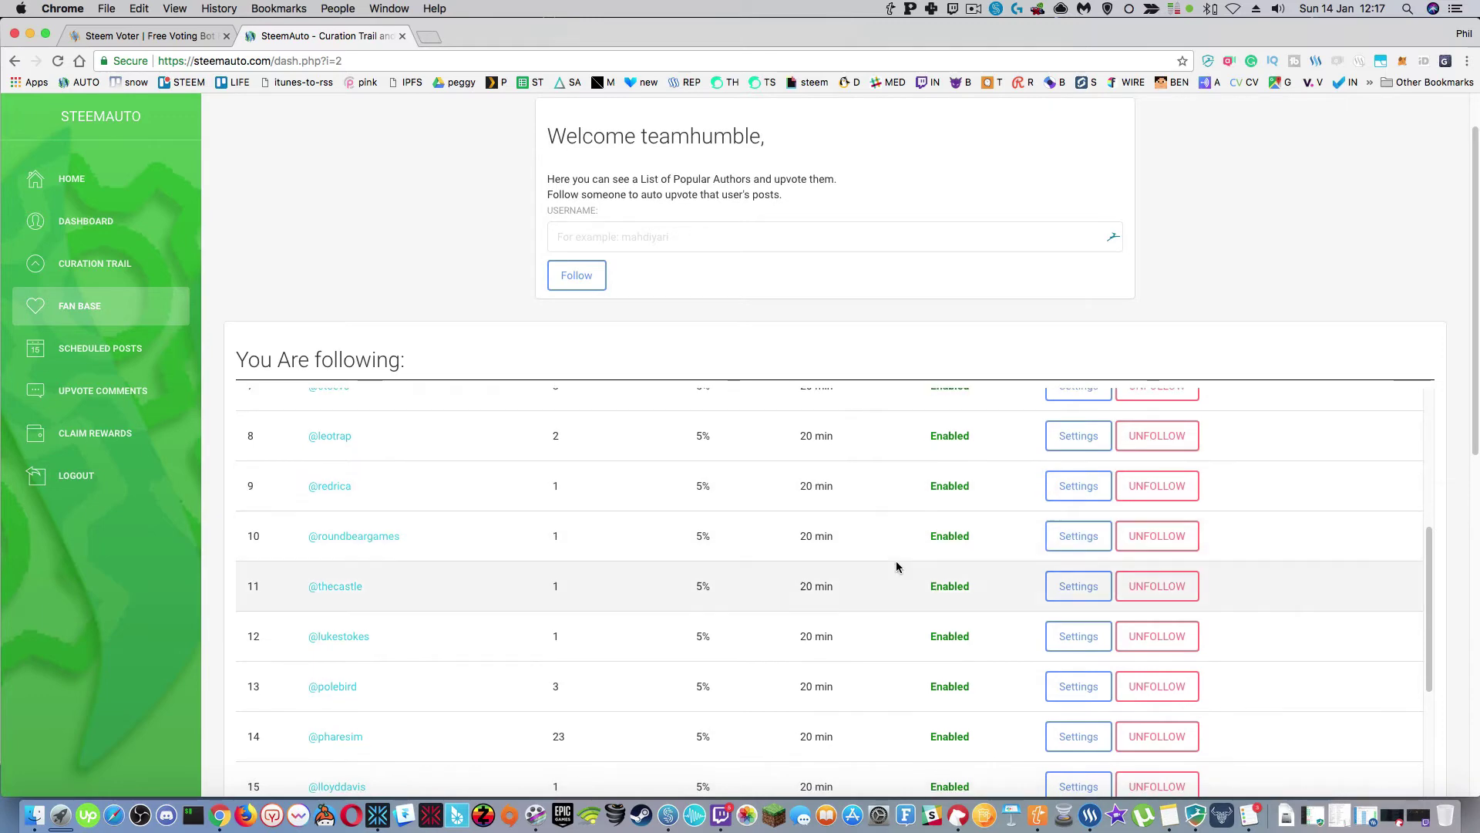
scroll(865, 547, "down", 1)
scroll(864, 547, "down", 15)
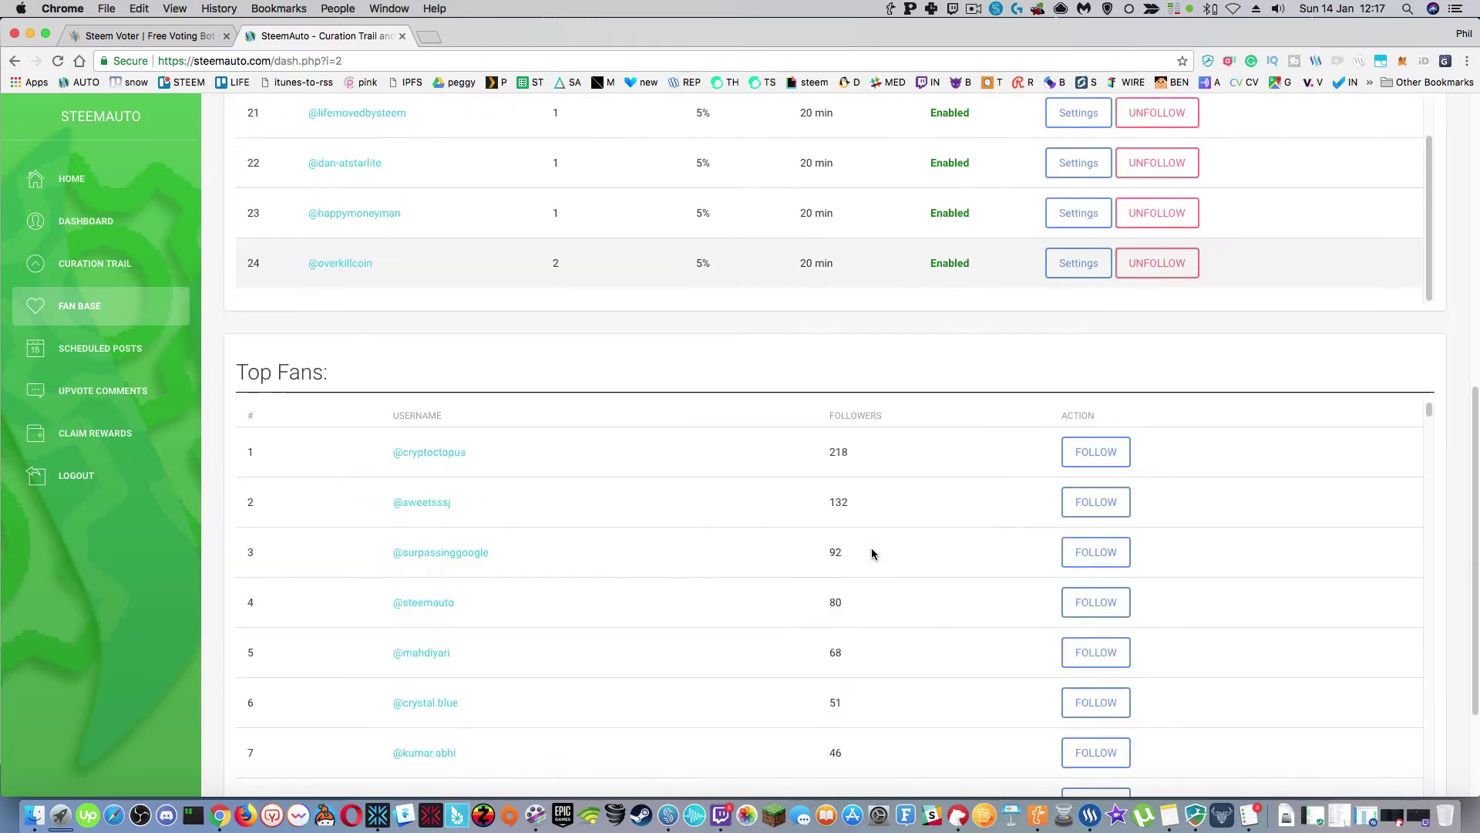
scroll(833, 522, "up", 3)
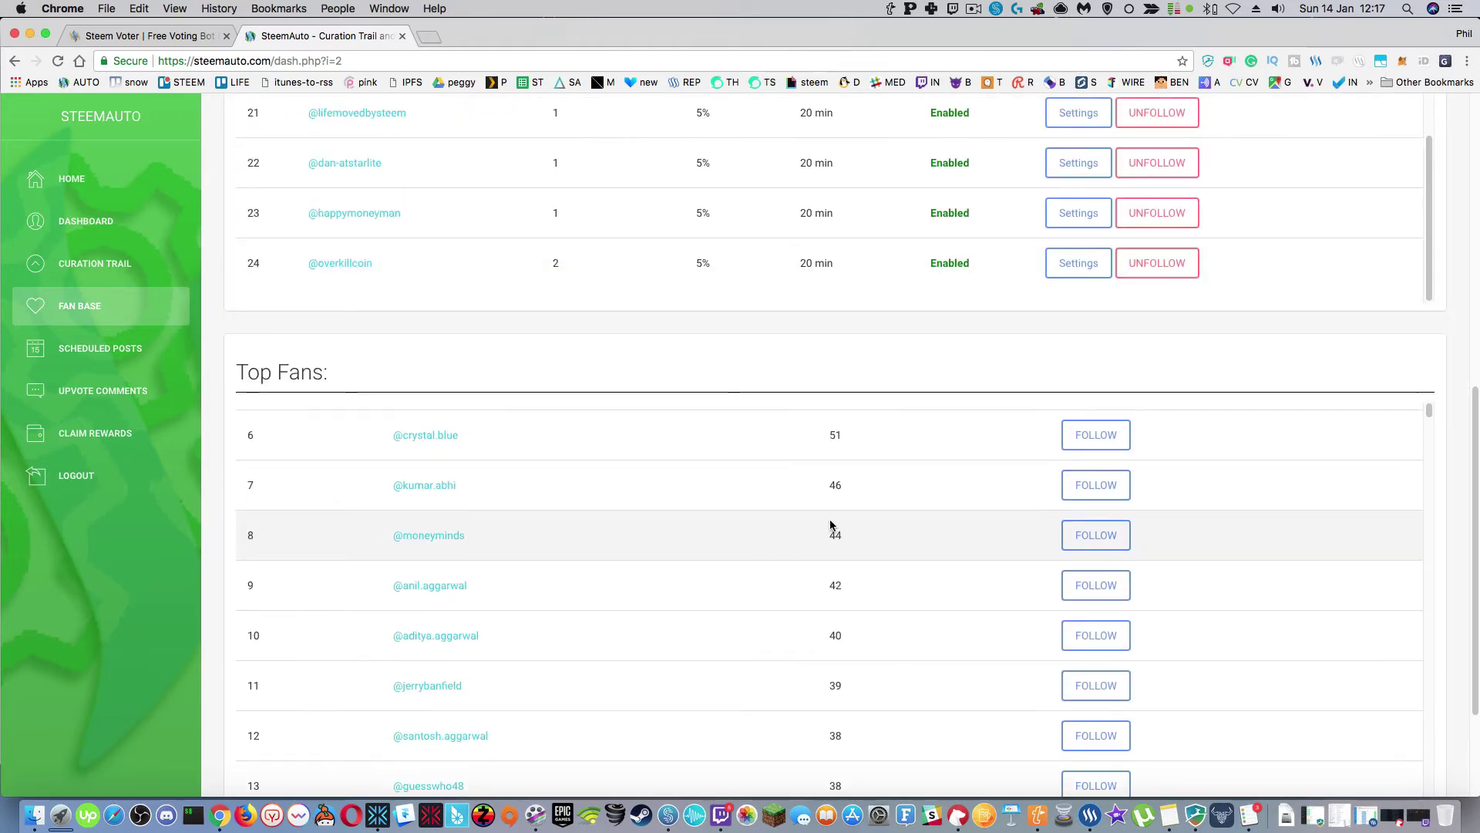
scroll(1244, 525, "up", 5)
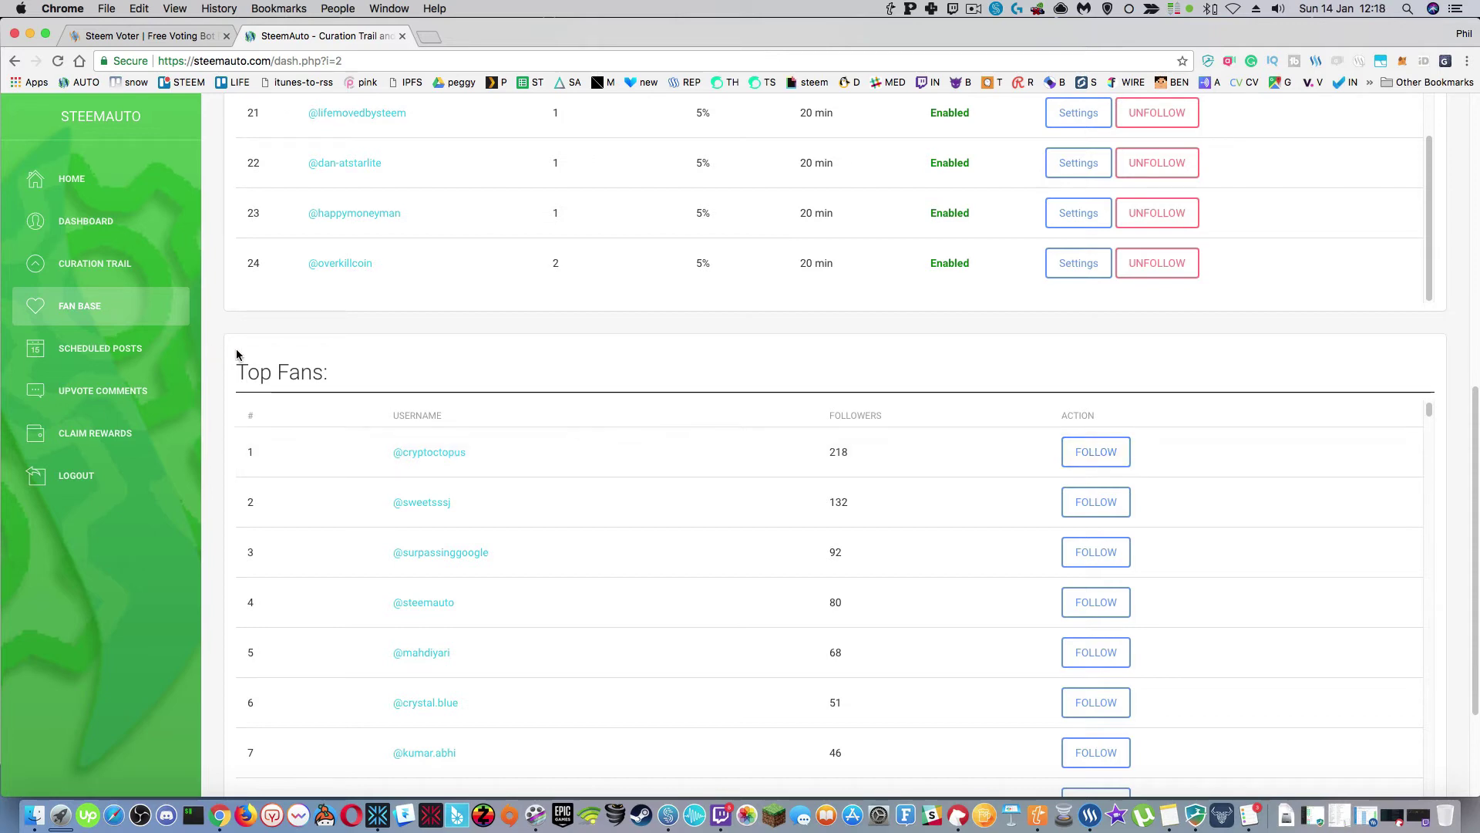
View the Curation Trail page's five followed trails at 1% weight and 20-minute waits
left_click(99, 264)
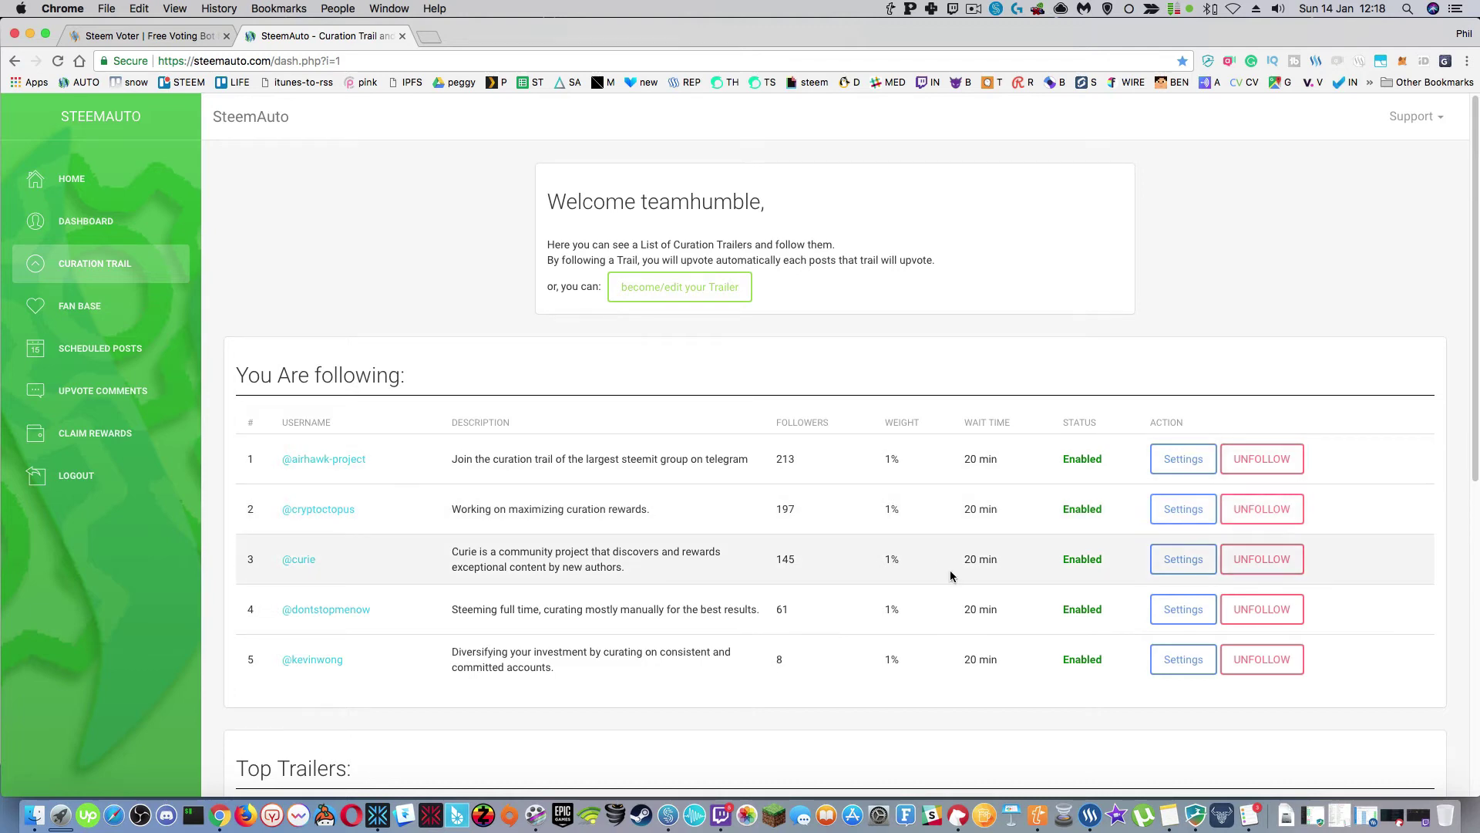
scroll(951, 579, "down", 1)
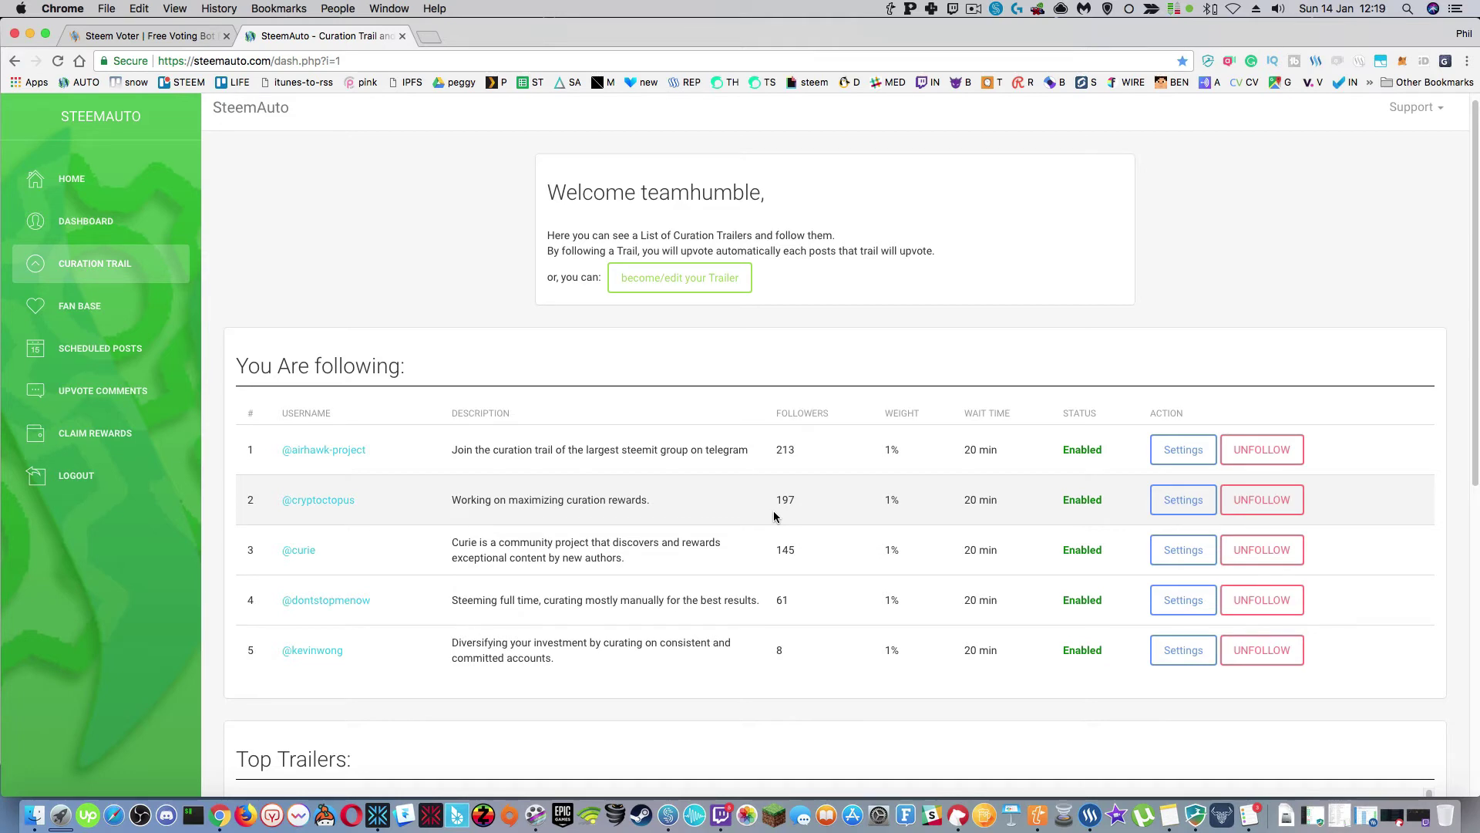
Scroll through the Top Trailers rankings, then go back to the Fan Base page
scroll(811, 498, "down", 5)
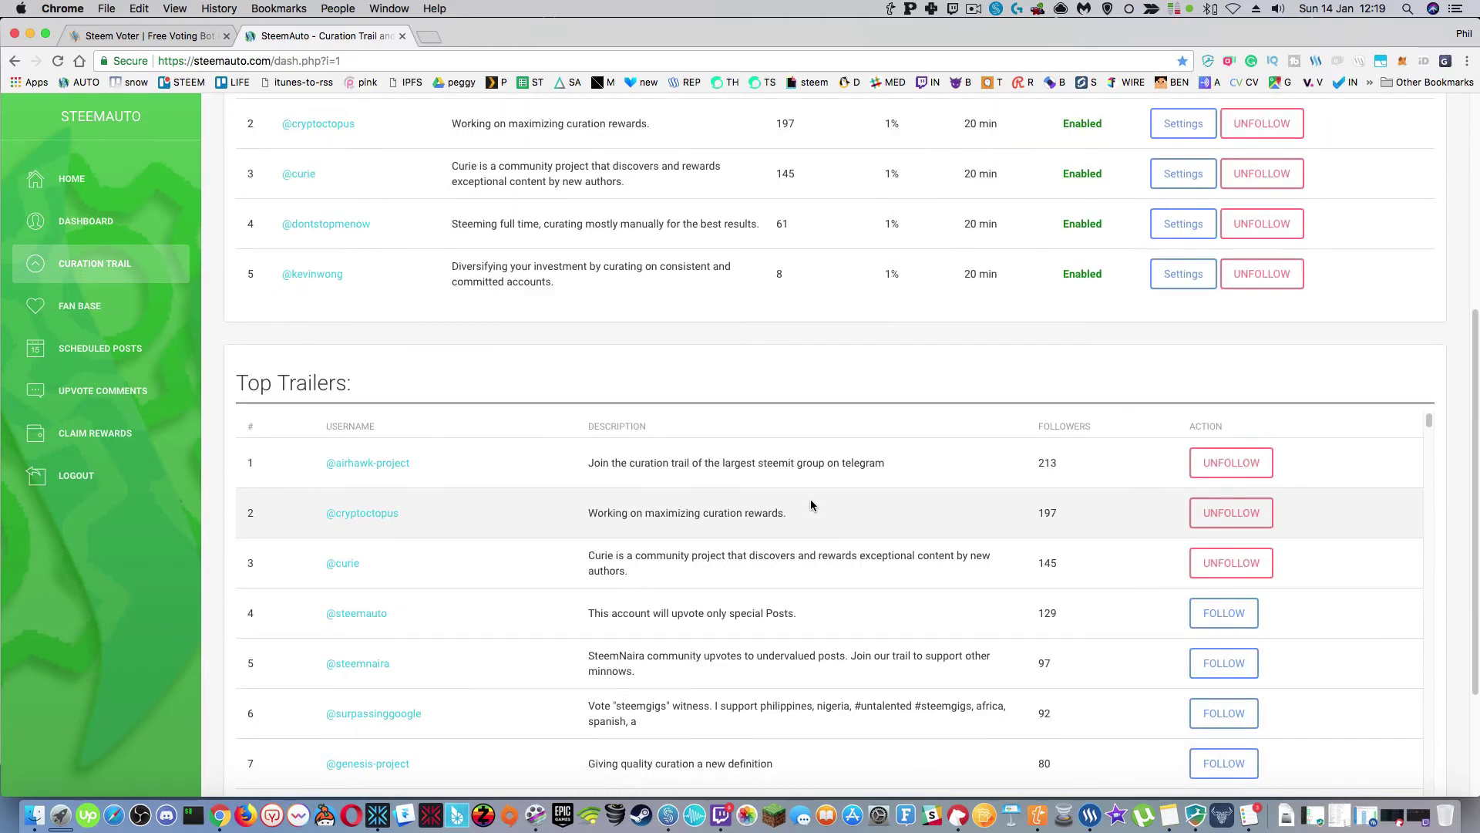
scroll(865, 525, "down", 7)
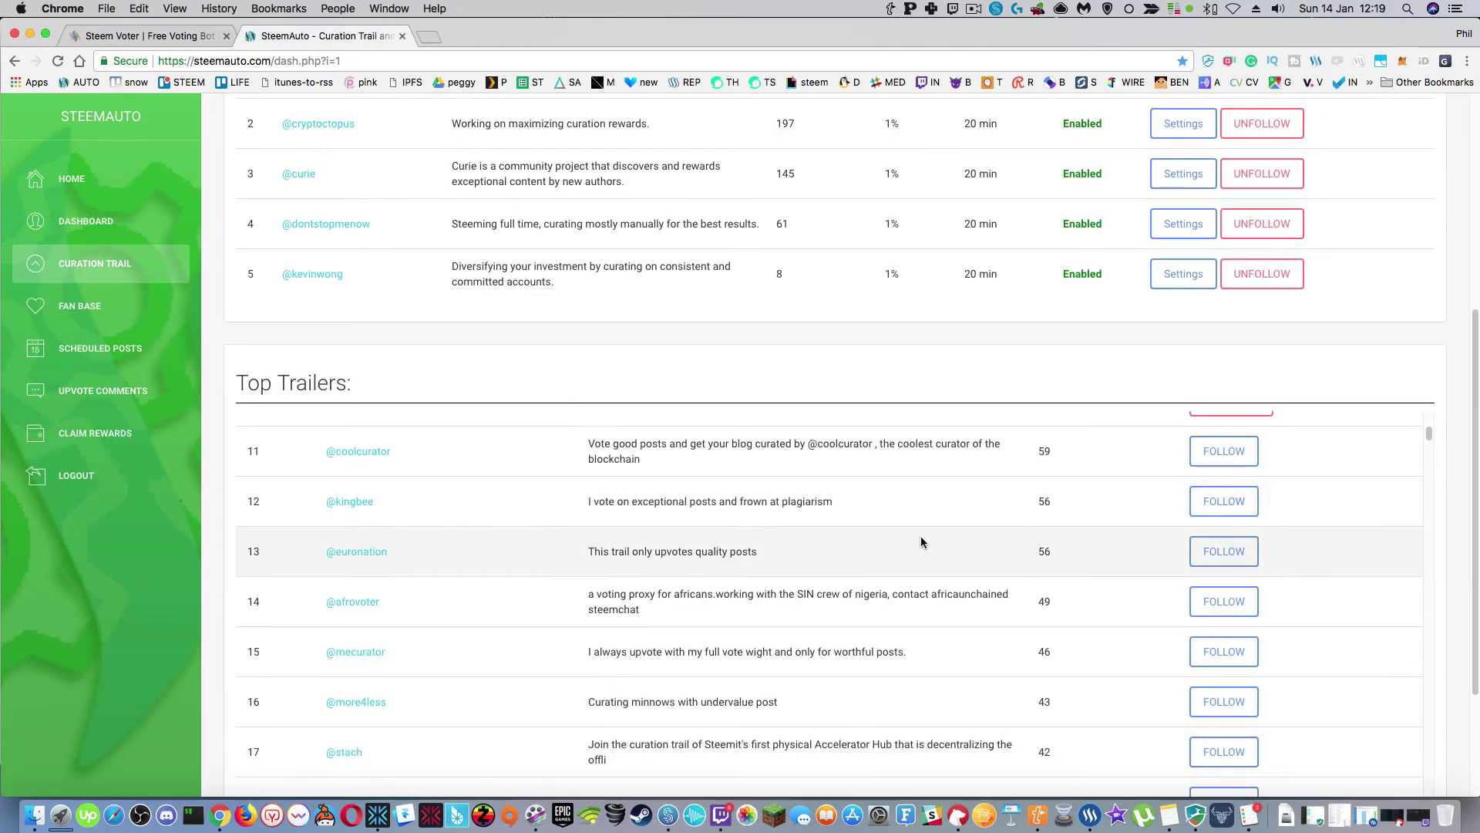
scroll(921, 537, "down", 5)
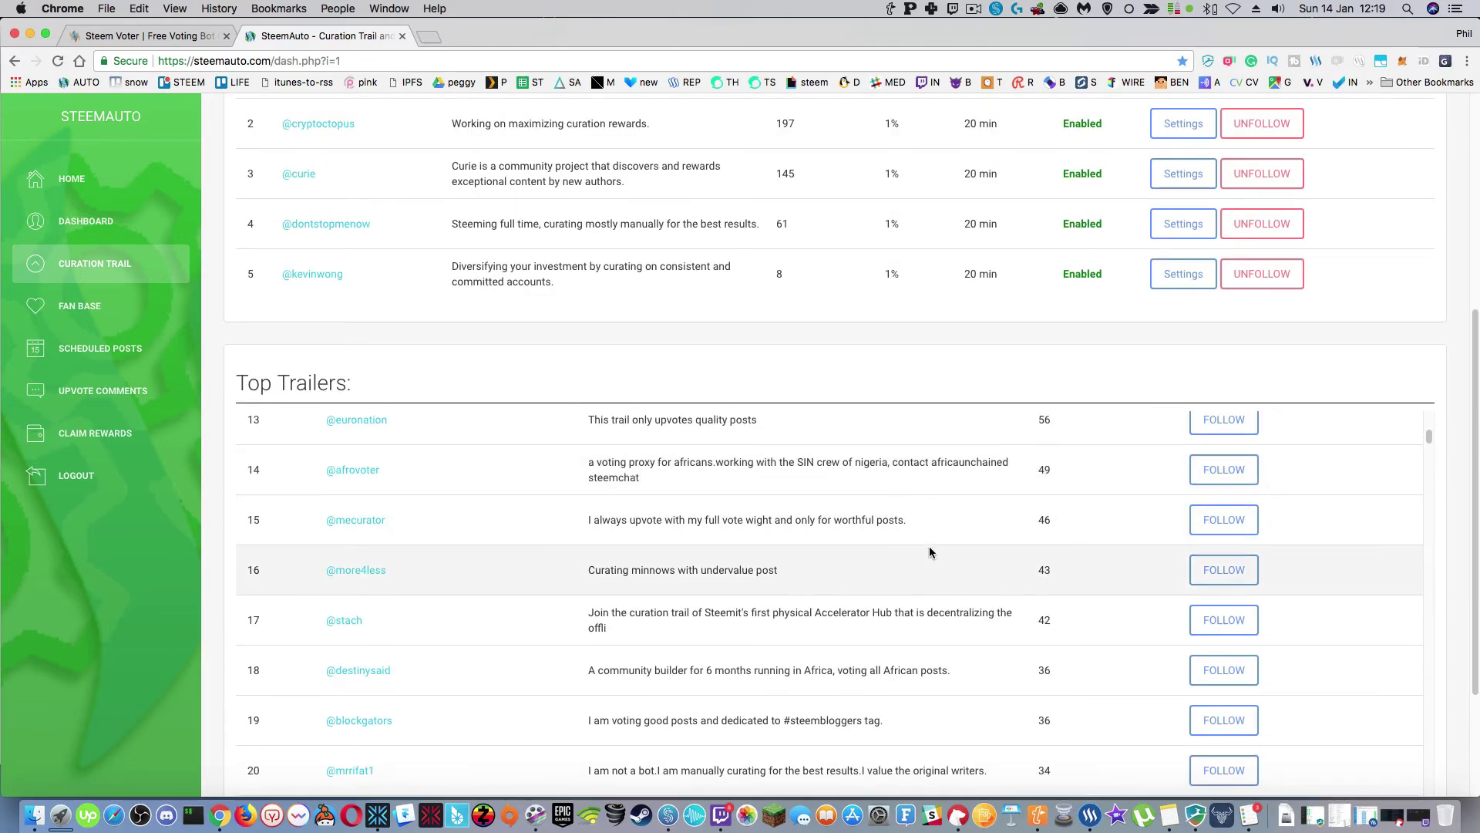
scroll(1130, 581, "down", 2)
scroll(1363, 617, "up", 8)
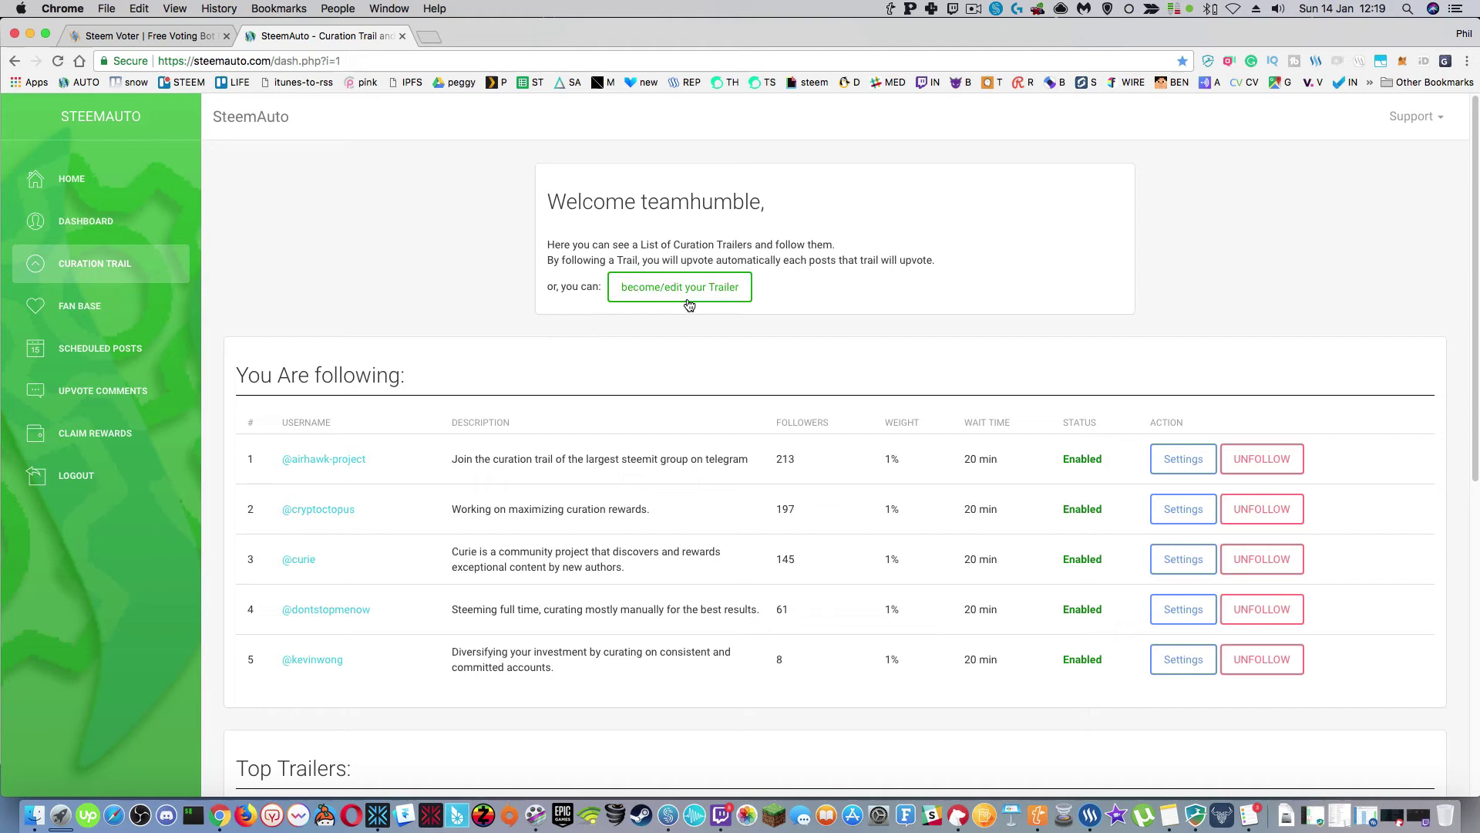
scroll(859, 416, "down", 6)
scroll(965, 452, "down", 20)
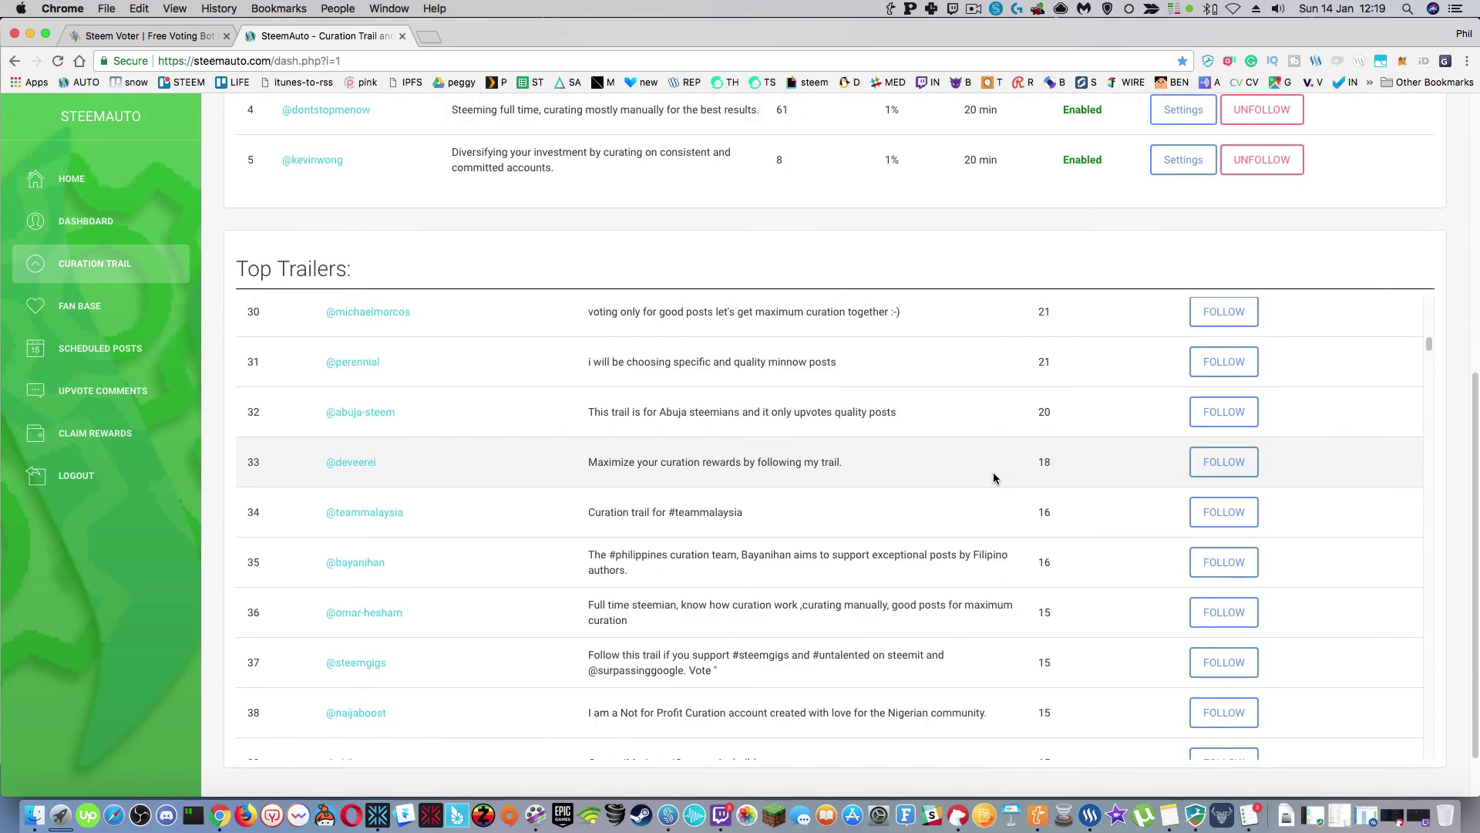
scroll(994, 478, "down", 5)
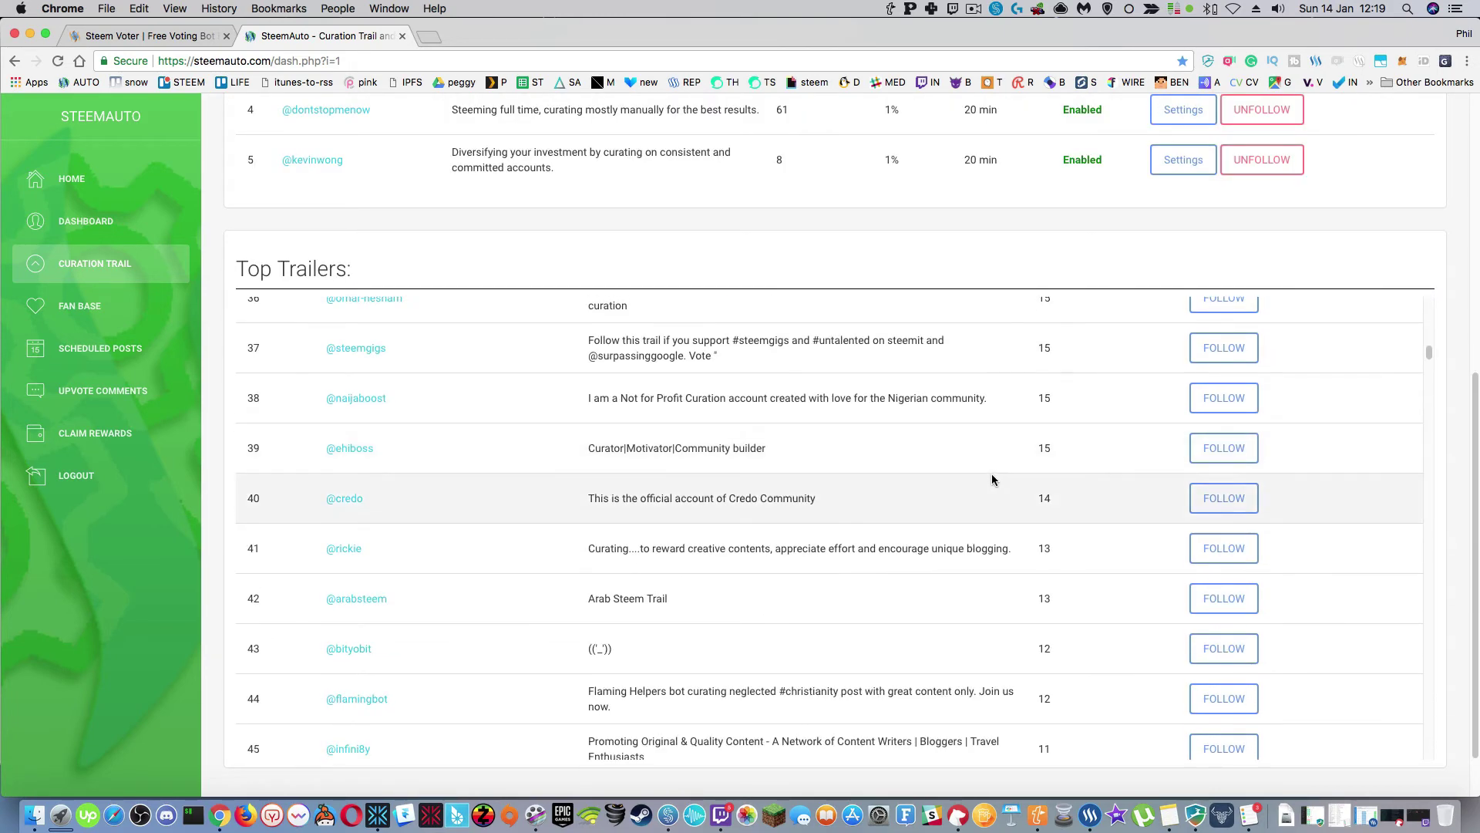
scroll(994, 479, "down", 7)
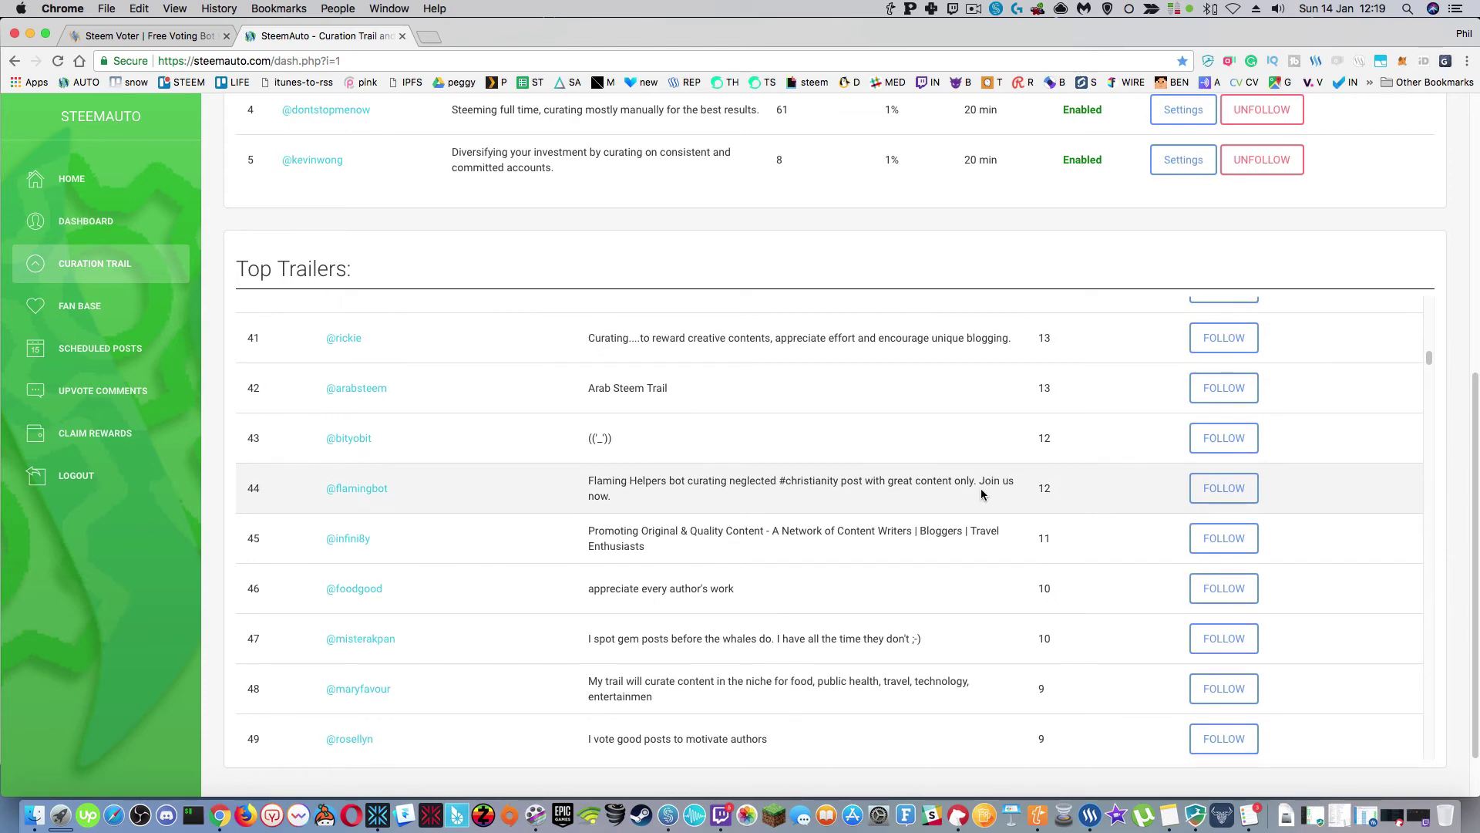
scroll(982, 494, "down", 9)
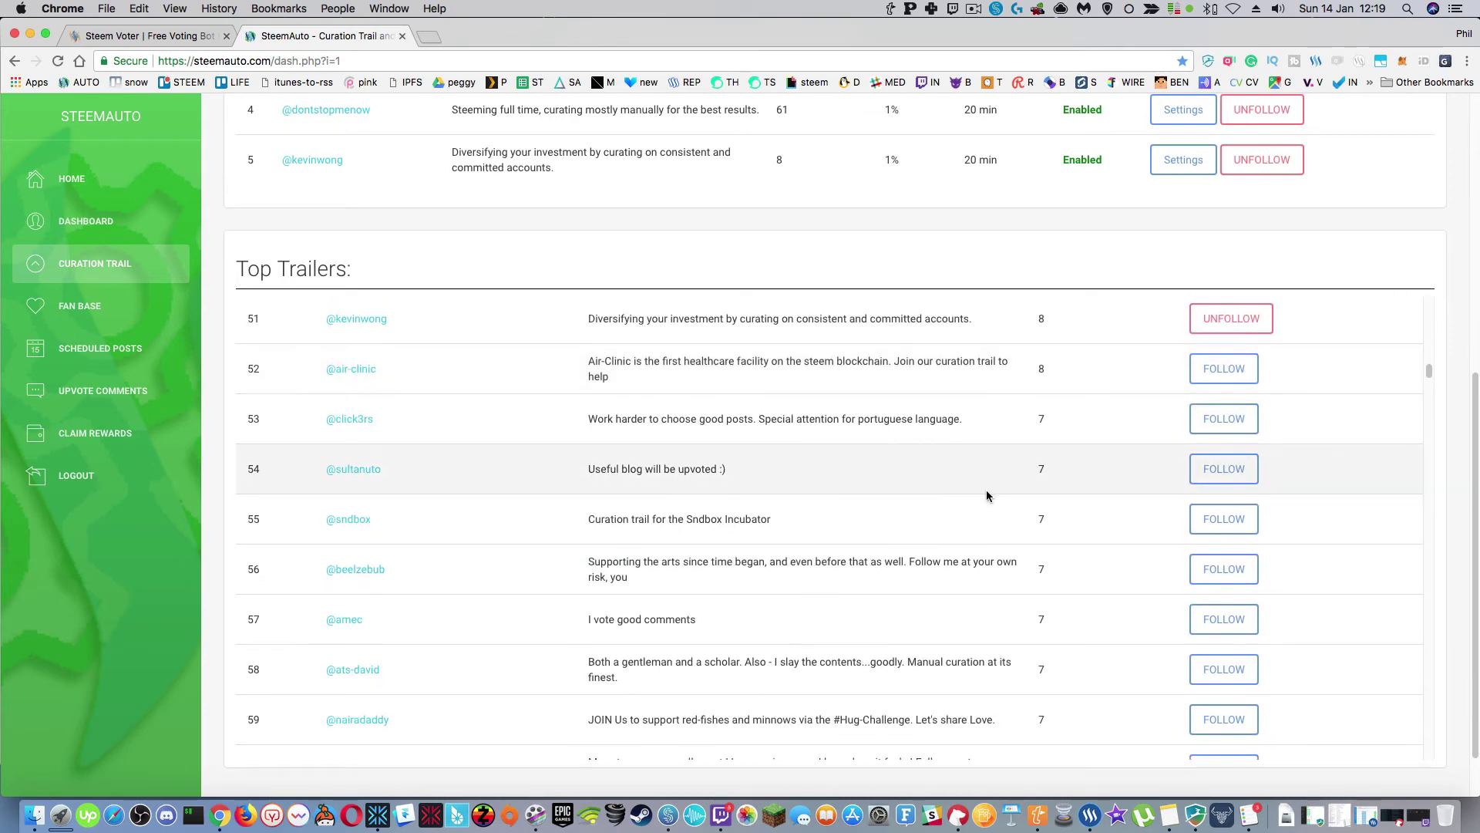
scroll(992, 497, "down", 20)
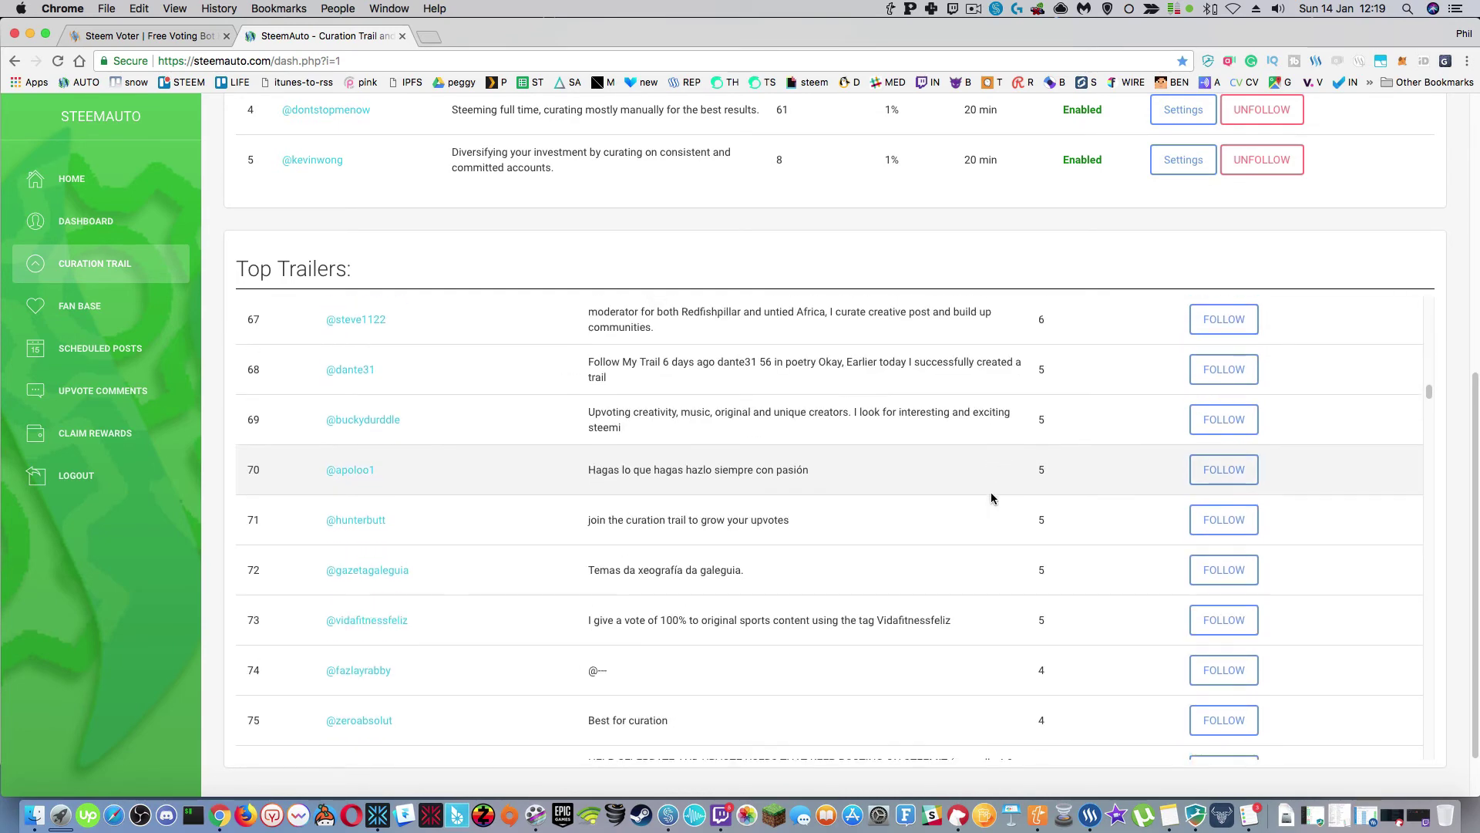
scroll(991, 497, "down", 20)
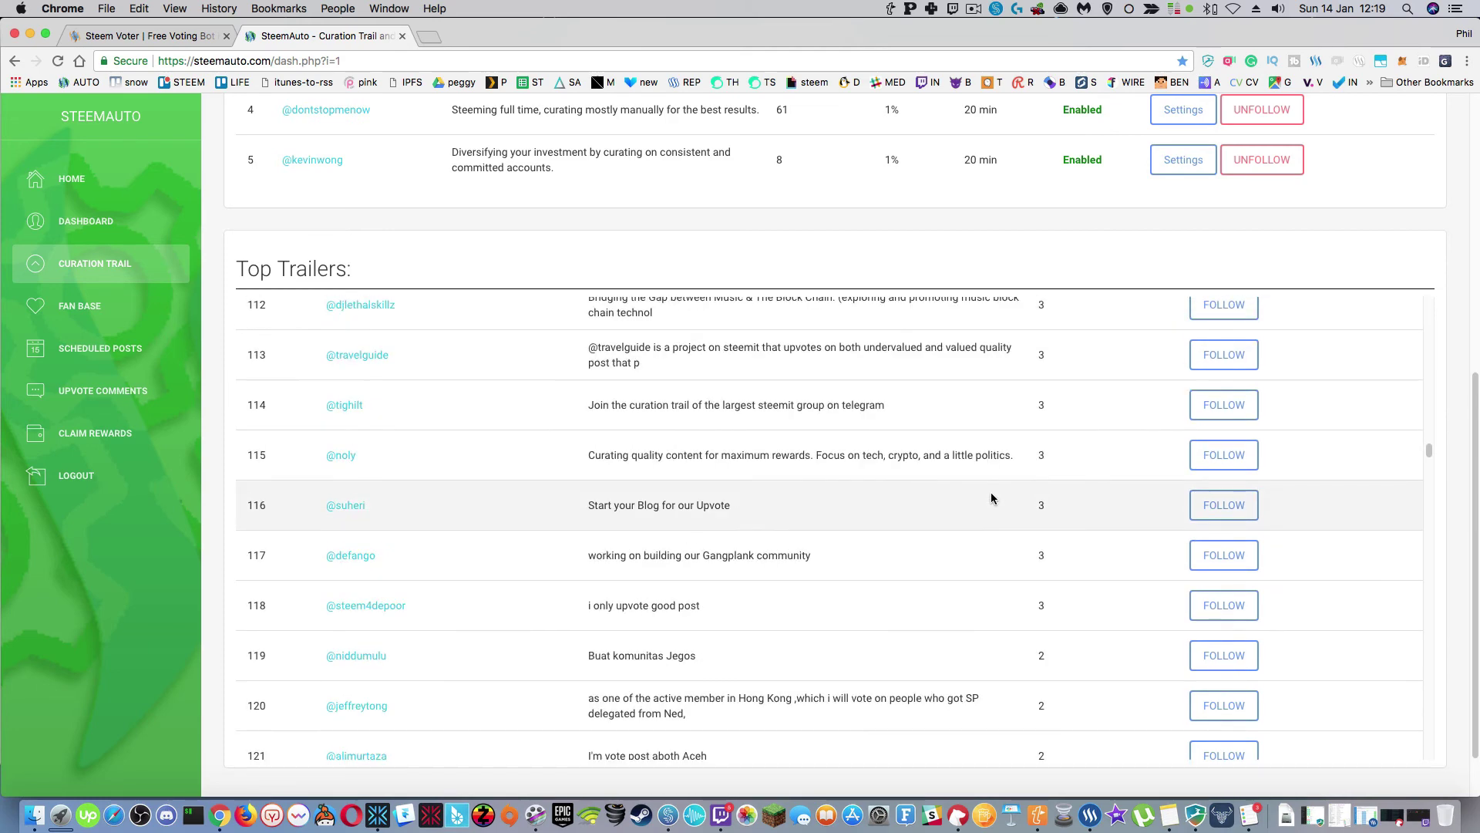
scroll(992, 497, "down", 10)
scroll(992, 498, "up", 20)
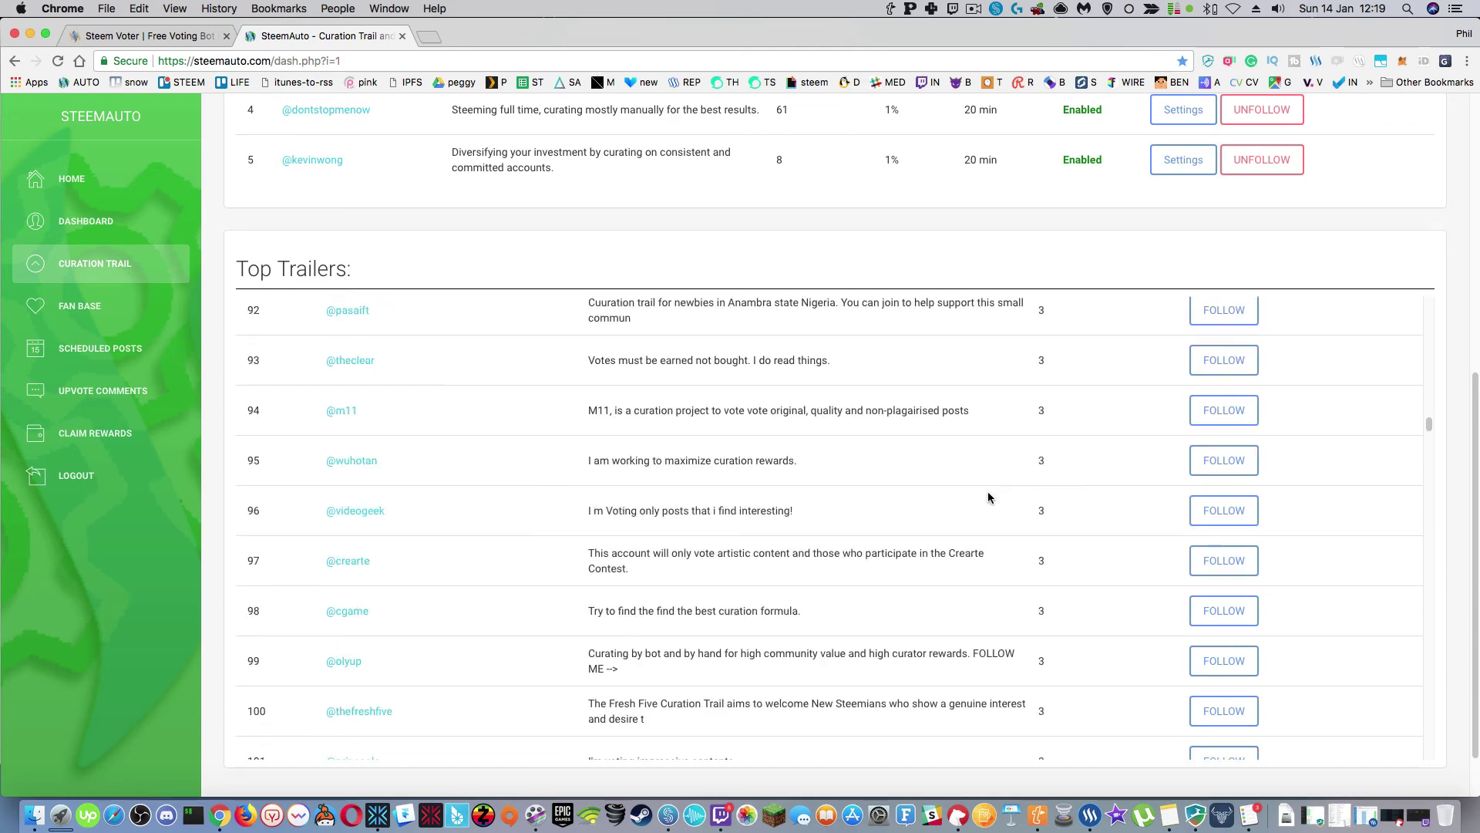
left_click(95, 316)
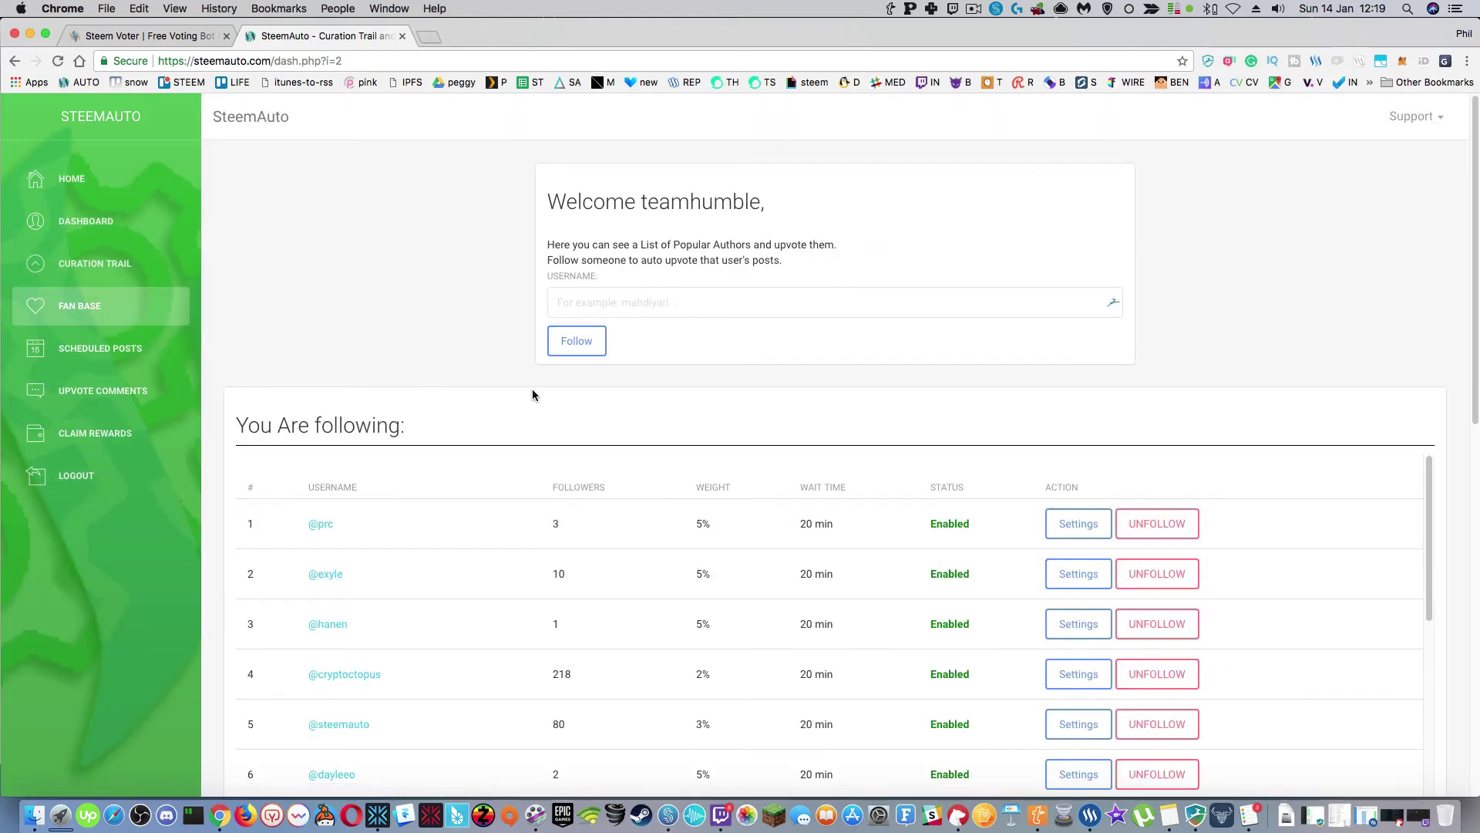
View Scheduled Posts and browse the 'Publish after' hours choices, keeping it at 1 hour
left_click(121, 350)
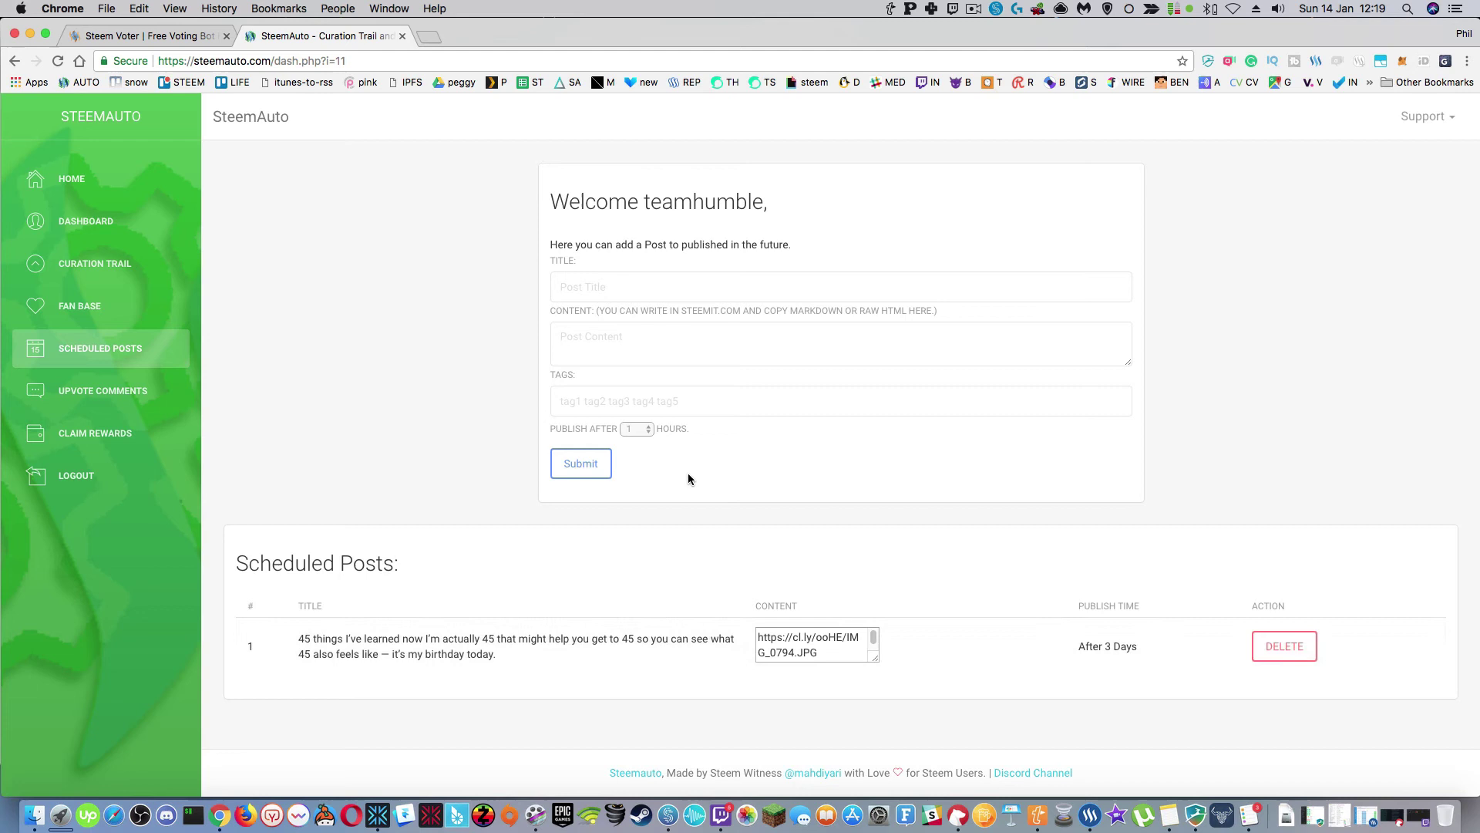
left_click(636, 429)
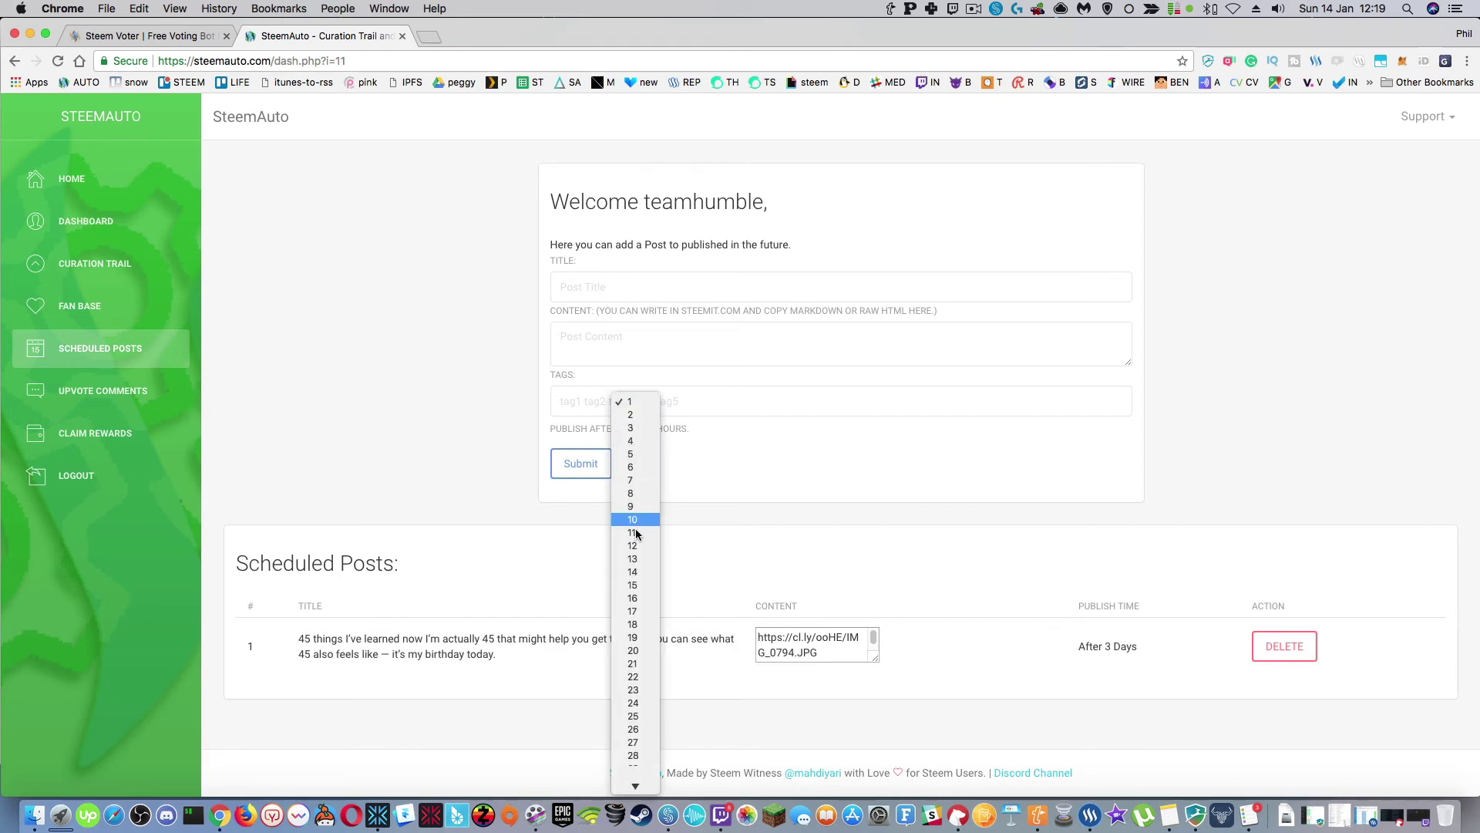
scroll(636, 549, "down", 8)
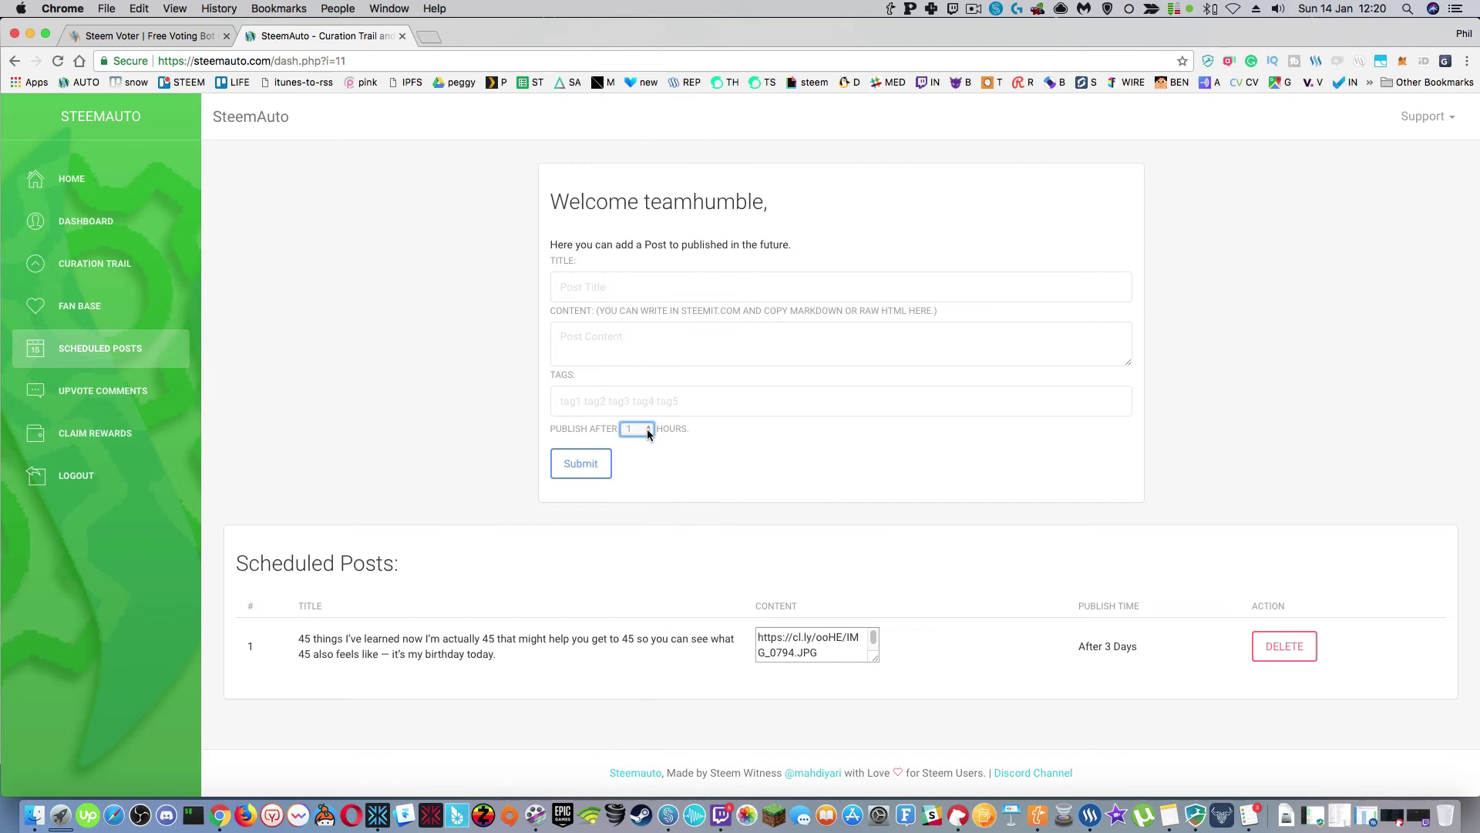
key("Return")
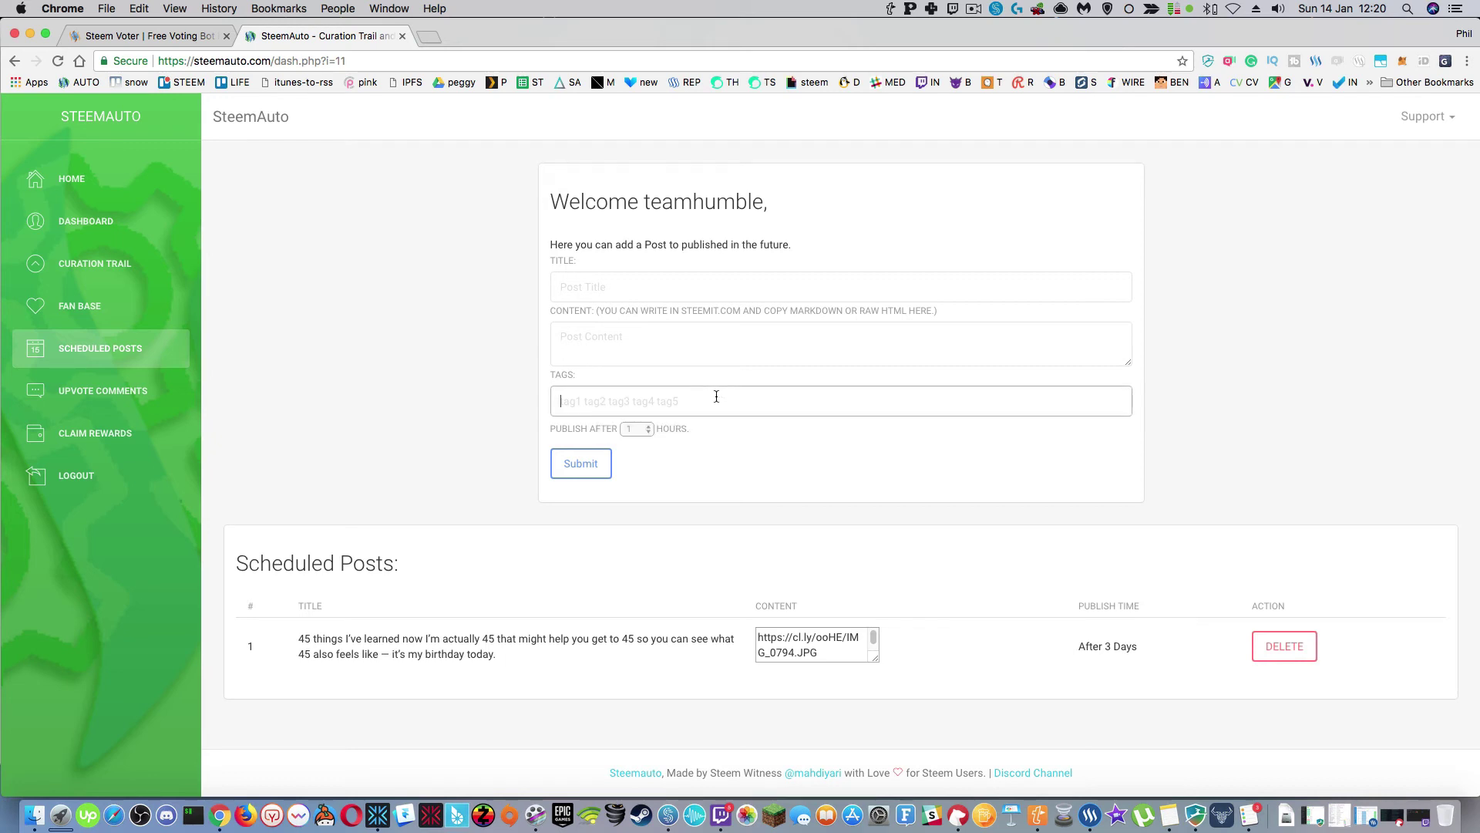
left_click(650, 429)
left_click(790, 490)
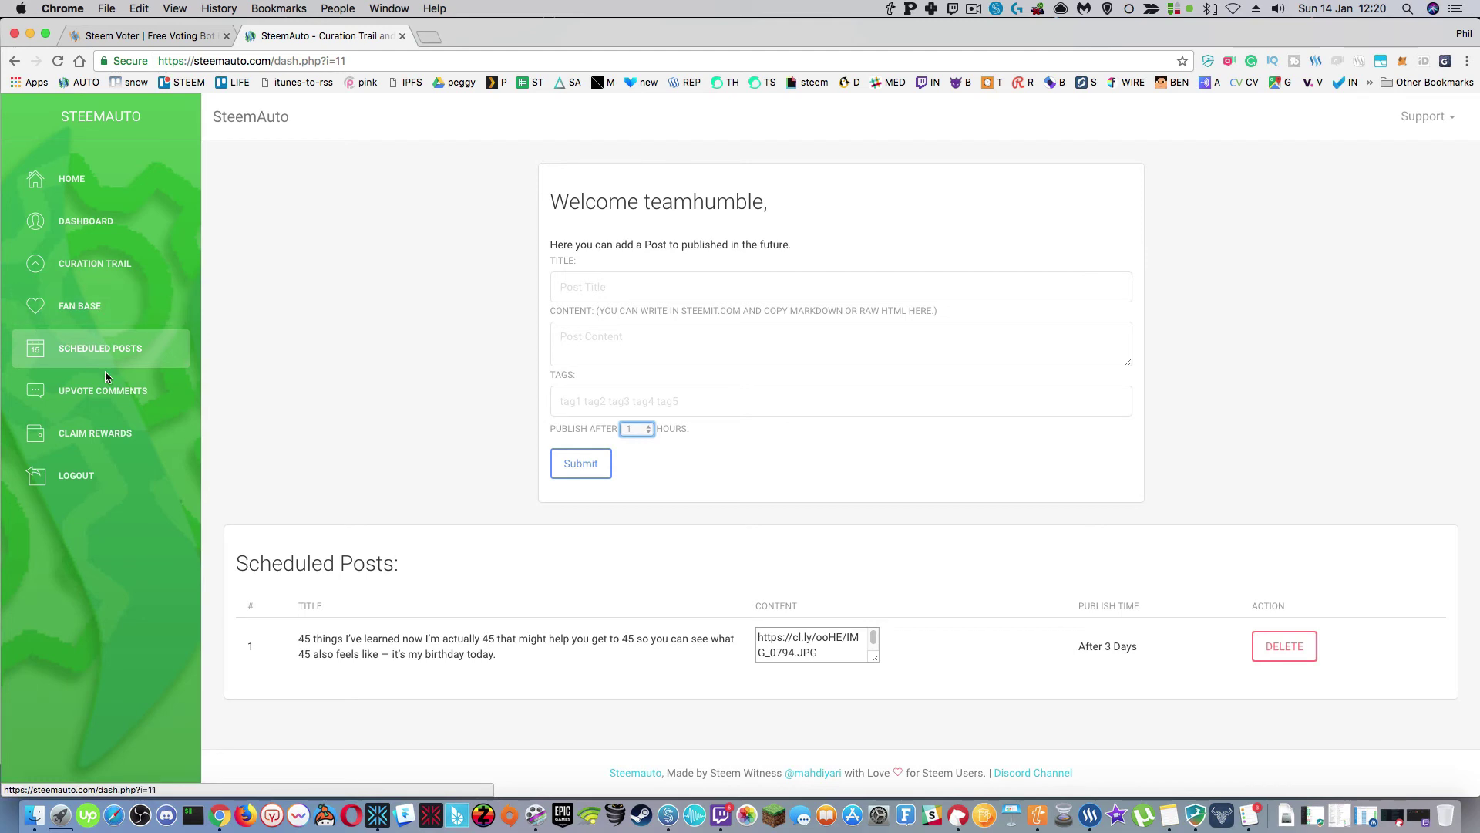
Show the Upvote Comments page with its one followed user at 5% weight, 15-minute wait
left_click(131, 405)
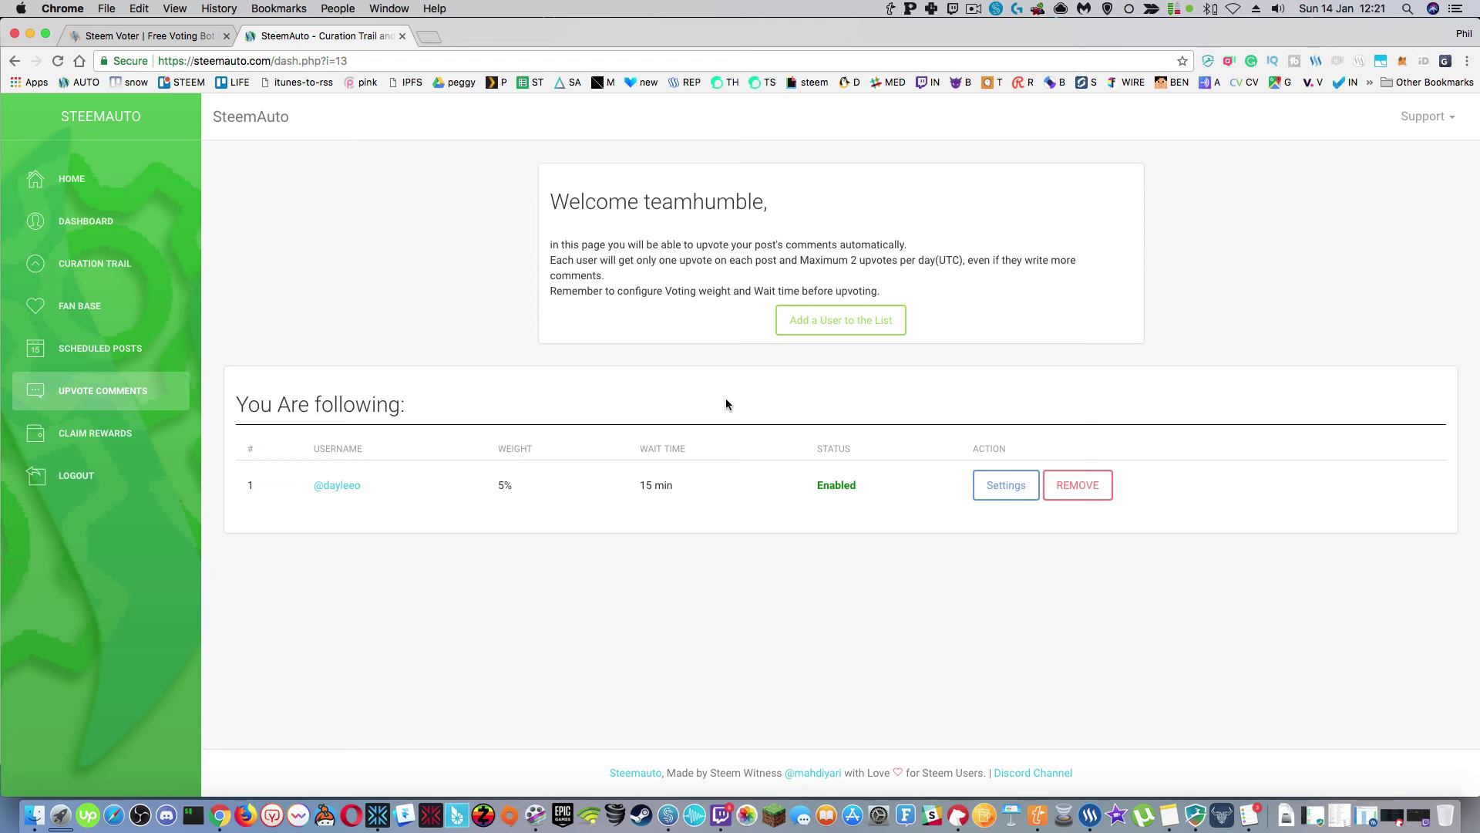
Show the Claim Rewards page, with automatic claiming enabled and checked every 30 minutes
left_click(191, 431)
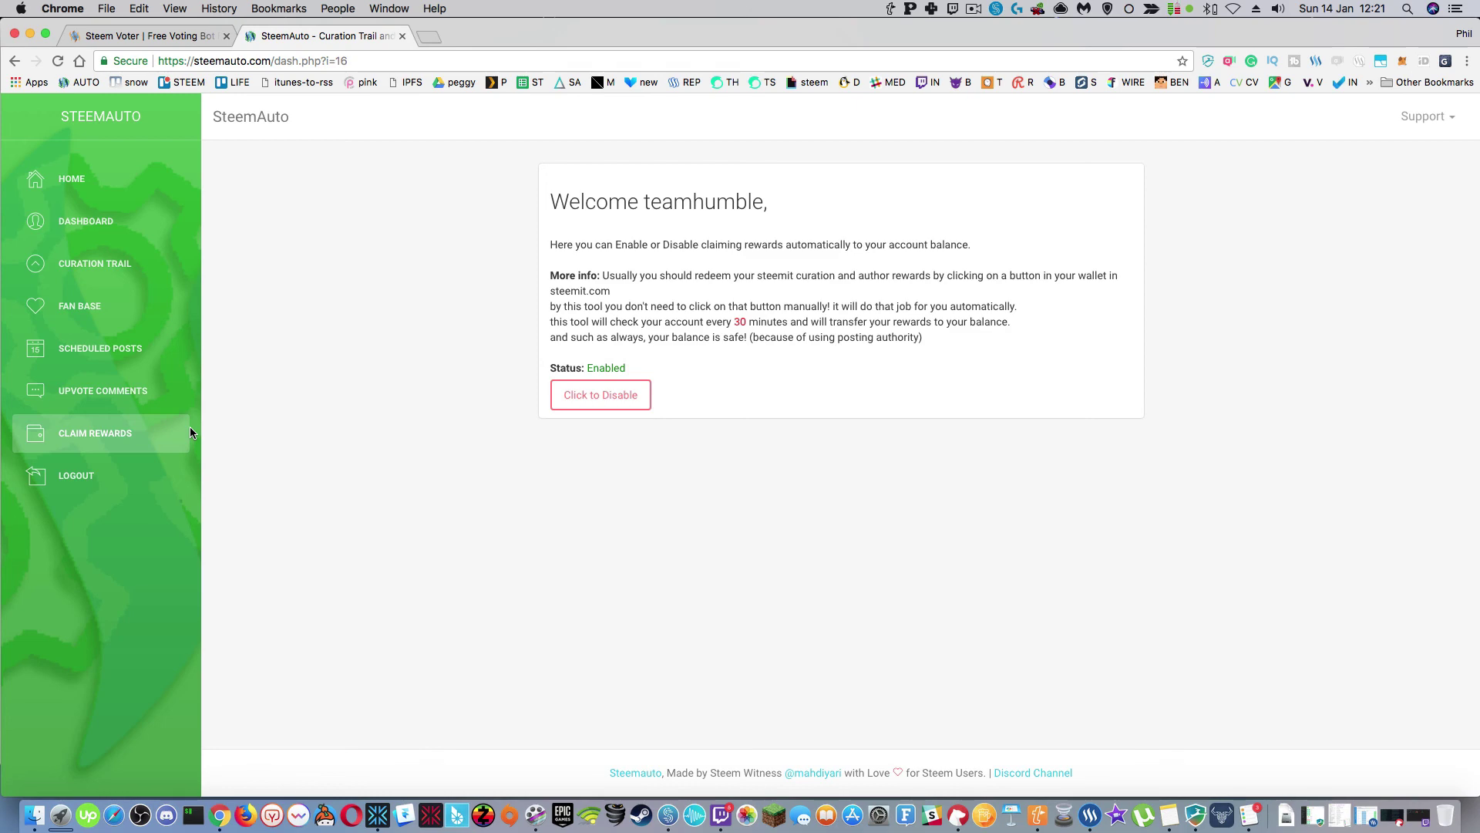
Read the SteemAuto home page's welcome text and feature descriptions, briefly comparing against Steem Voter
left_click(74, 179)
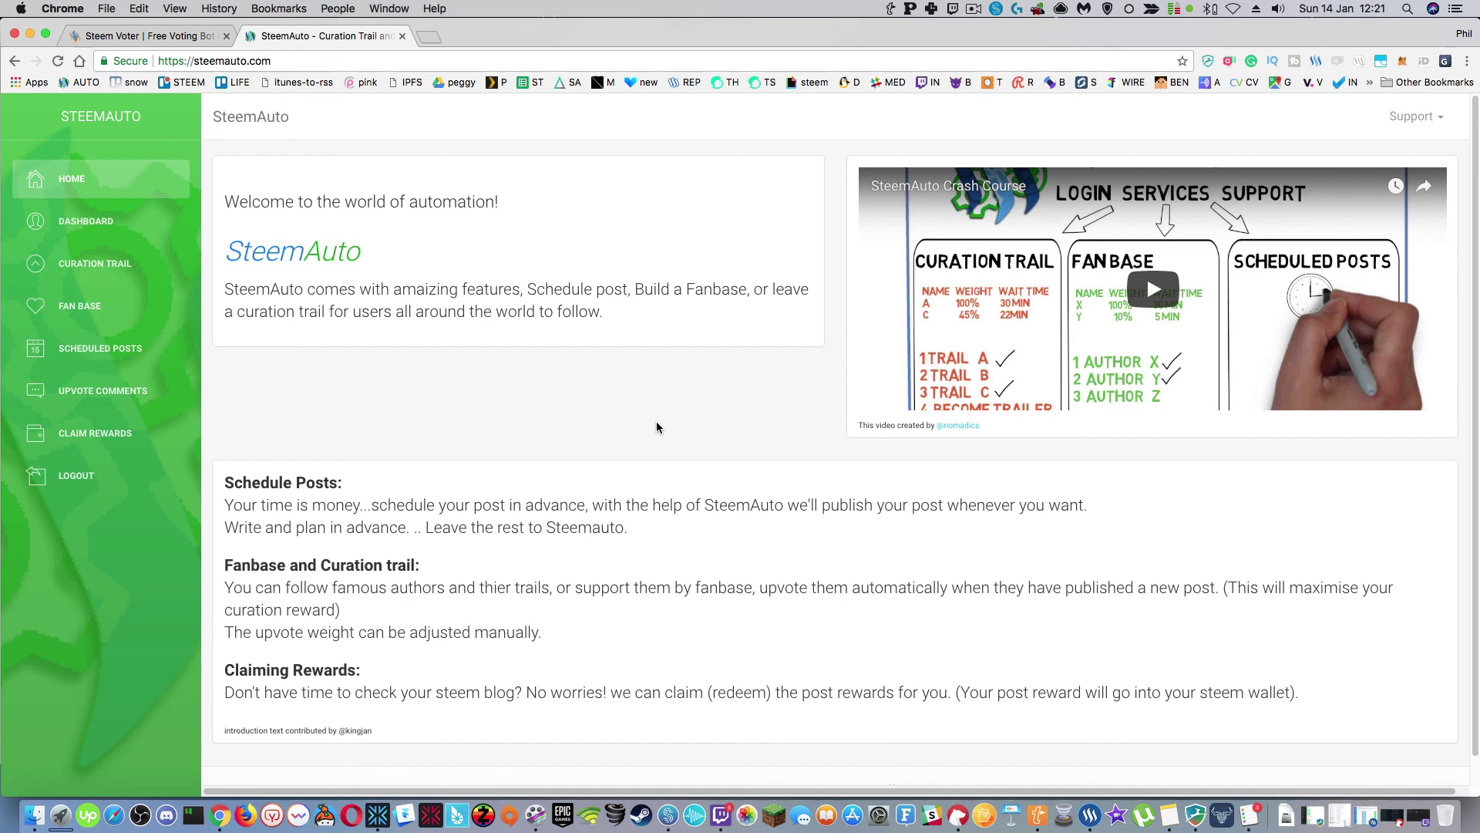
scroll(661, 418, "down", 1)
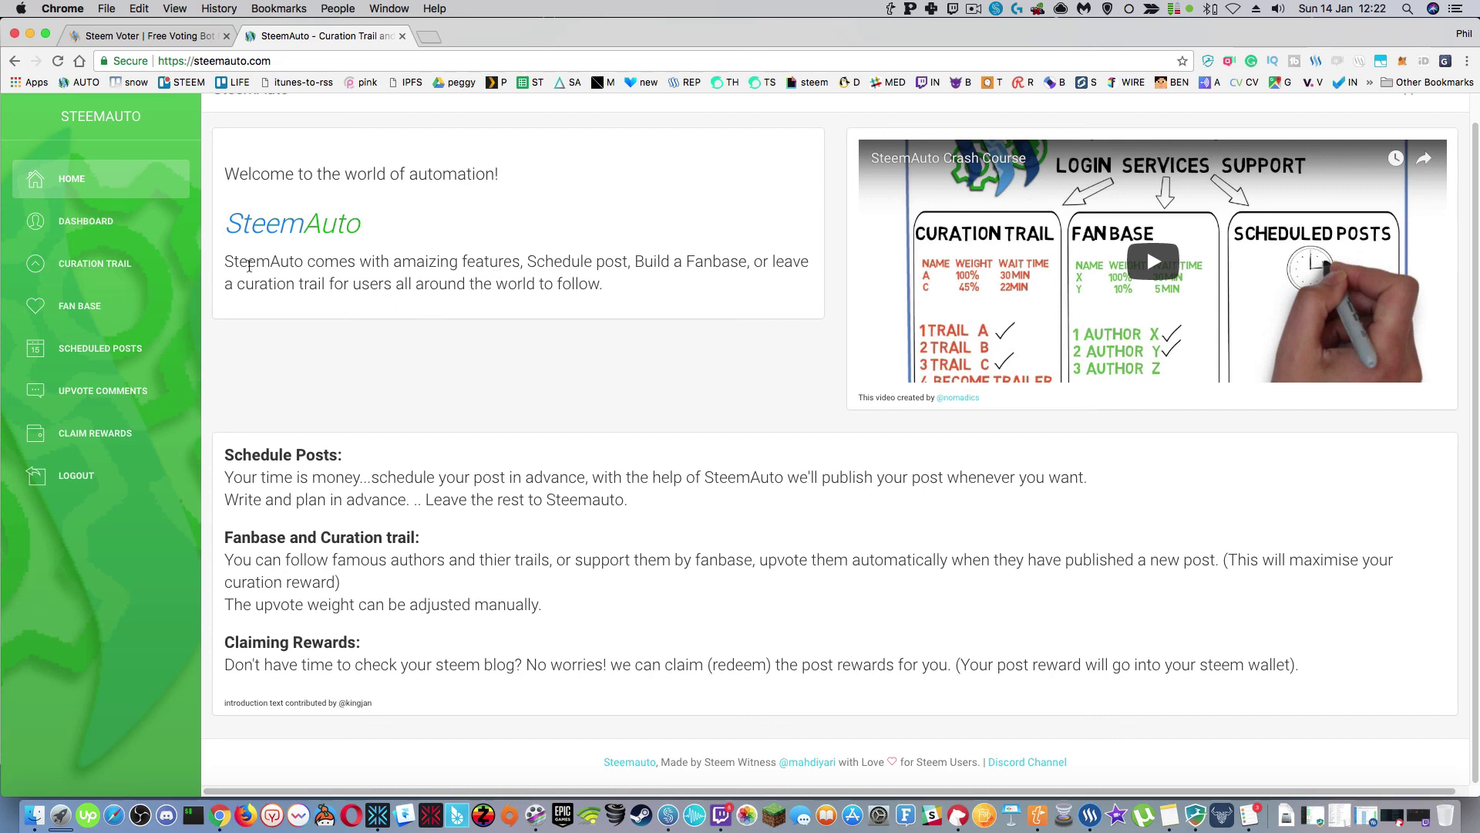
left_click(150, 35)
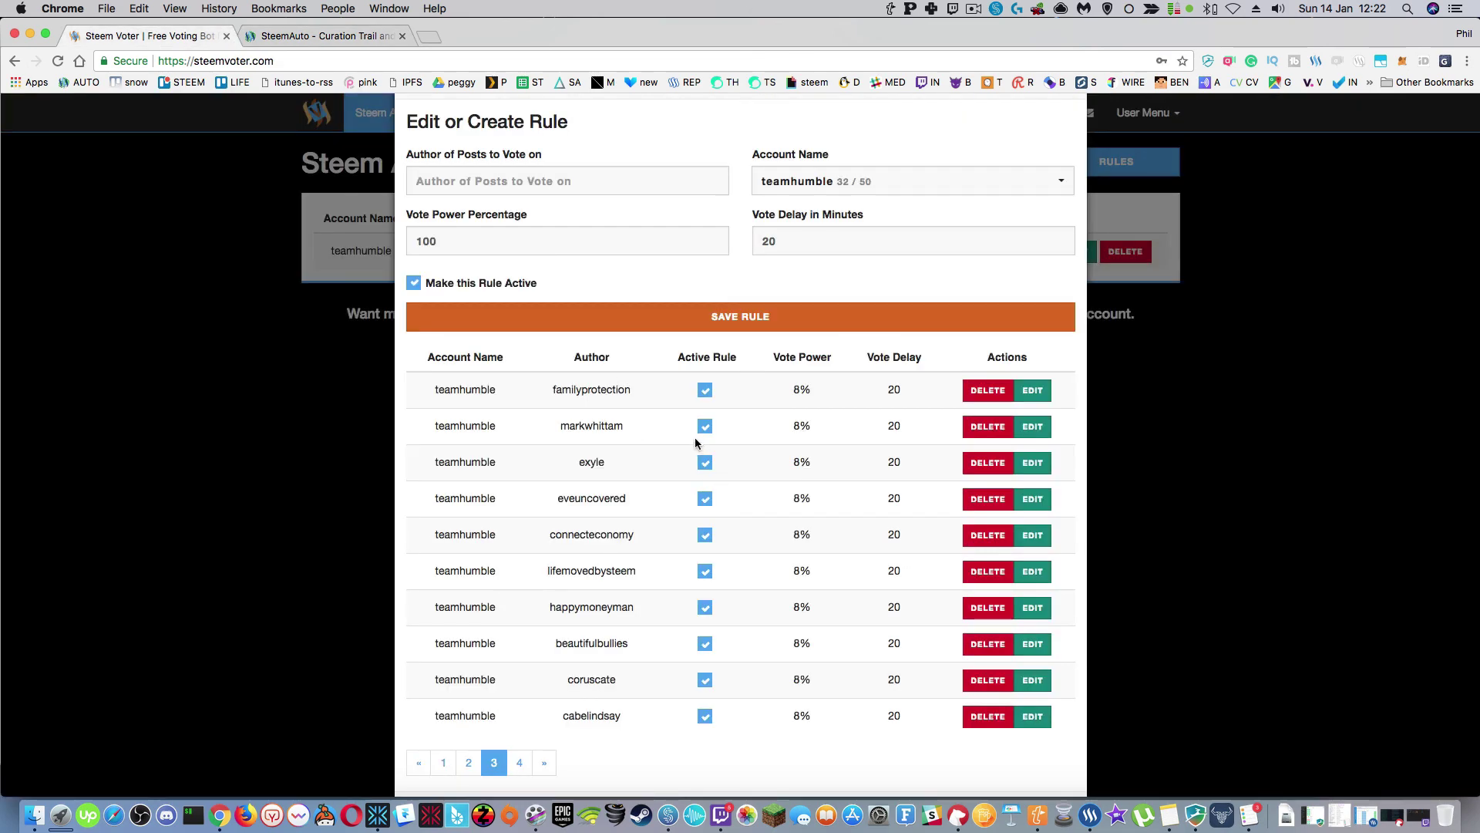
left_click(297, 36)
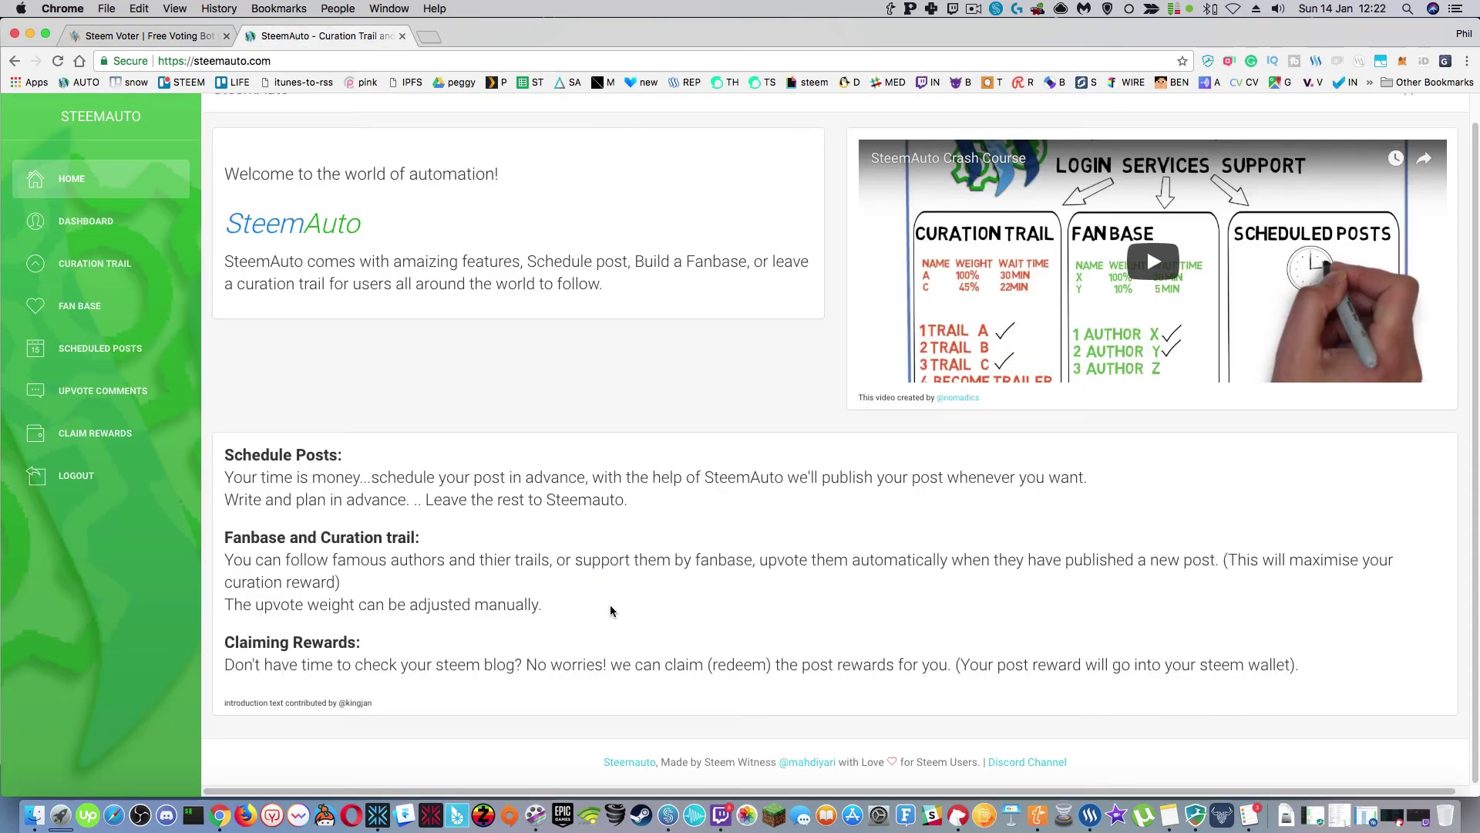